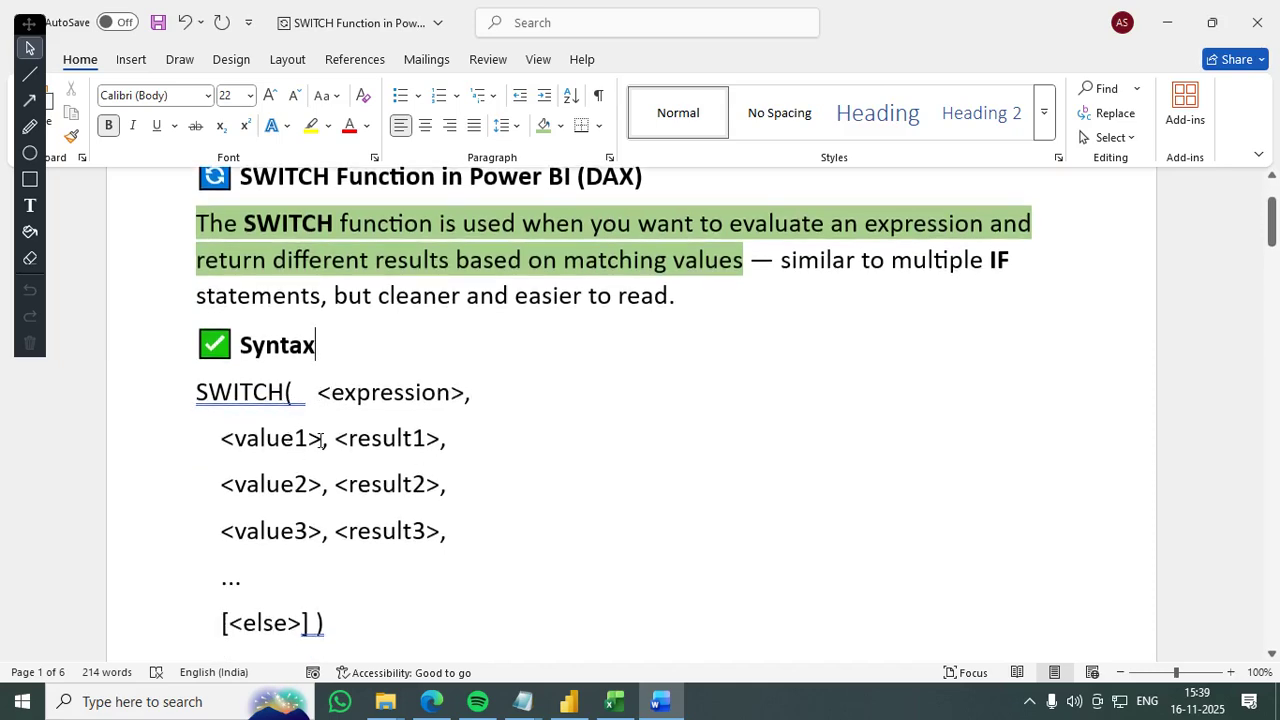
Step: Review the SWITCH syntax in the document, going through each value and result pair and the else argument
{"action": "left_click_drag", "start_coordinate": [331, 441], "coordinate": [200, 439]}
{"action": "left_click_drag", "start_coordinate": [334, 440], "coordinate": [447, 437]}
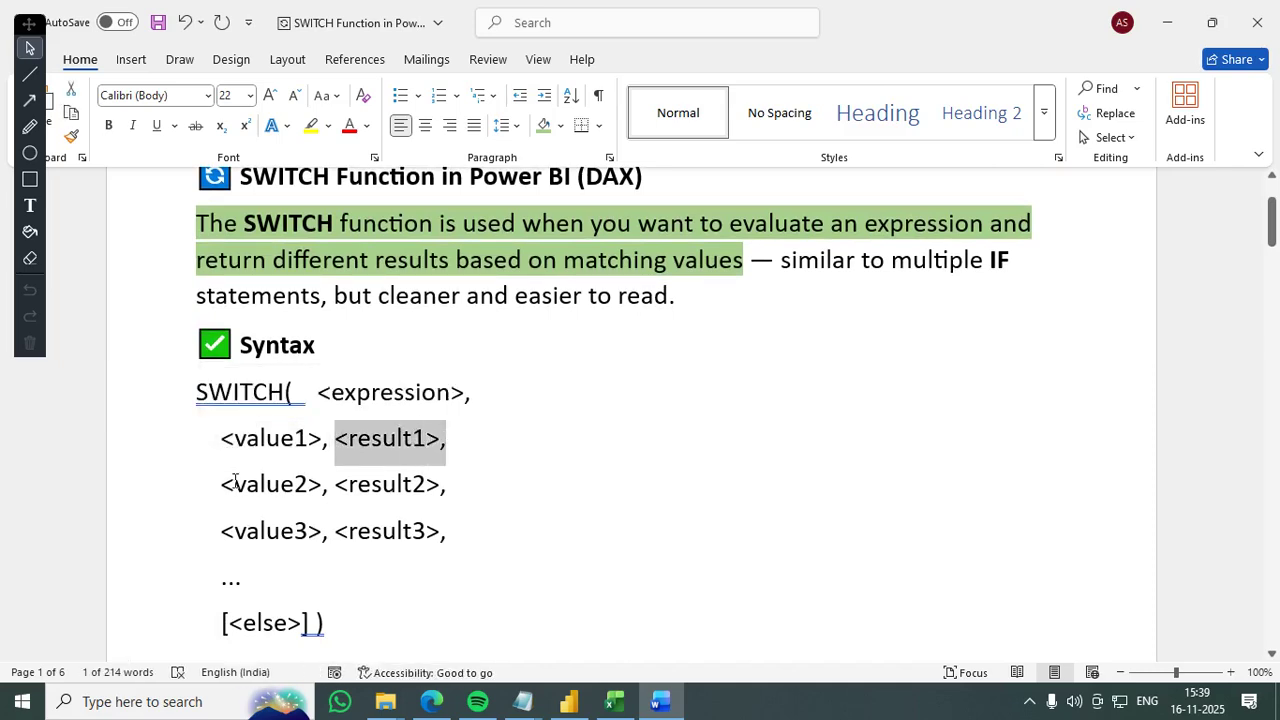
{"action": "left_click_drag", "start_coordinate": [224, 486], "coordinate": [426, 490]}
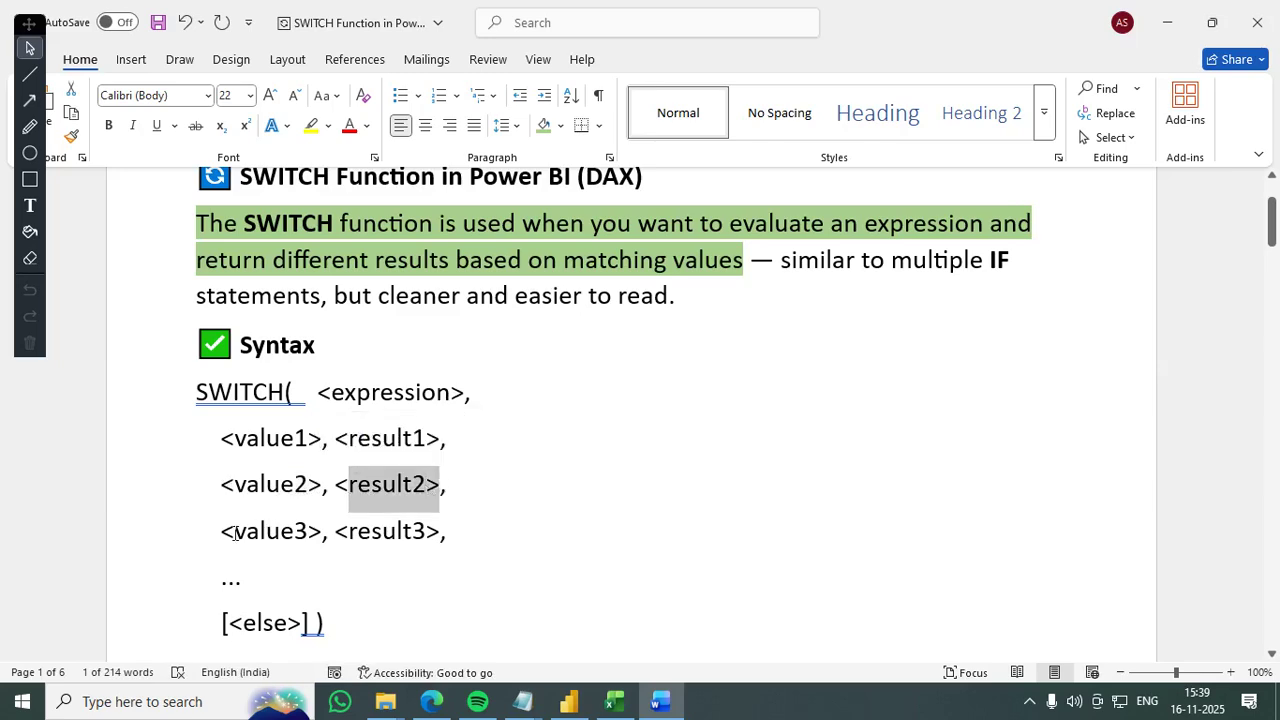
{"action": "left_click_drag", "start_coordinate": [222, 531], "coordinate": [412, 531]}
{"action": "left_click", "coordinate": [352, 531]}
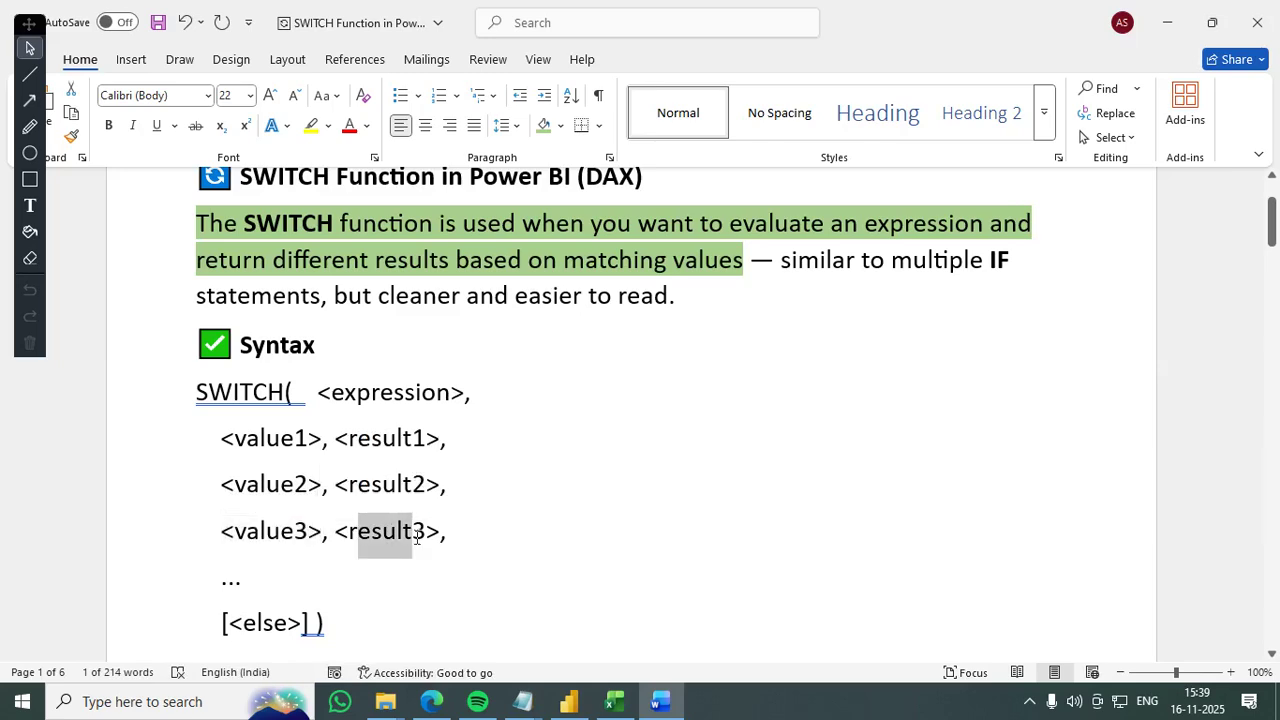
{"action": "scroll", "coordinate": [357, 563], "scroll_direction": "down", "scroll_amount": 3}
{"action": "scroll", "coordinate": [357, 563], "scroll_direction": "up", "scroll_amount": 2}
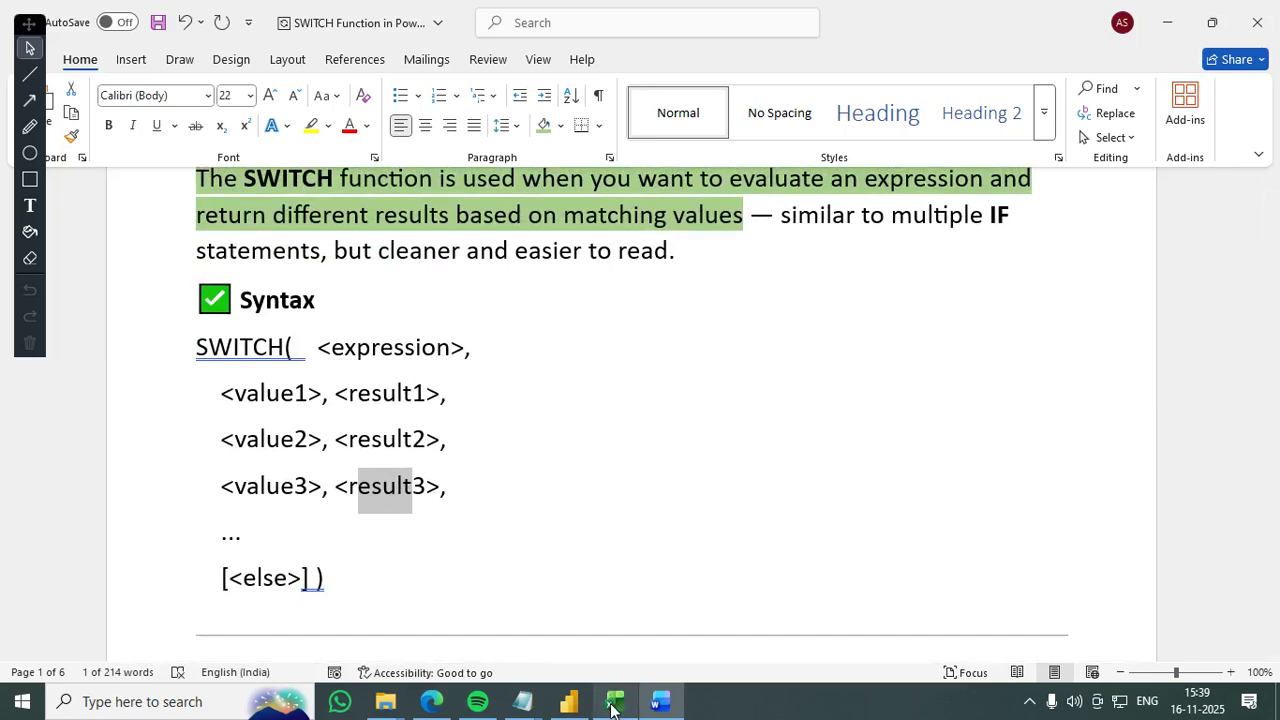
Step: Switch to the employee_data workbook in Excel and examine its Name, Salary and Cost-of-Living columns
{"action": "mouse_move", "coordinate": [613, 708]}
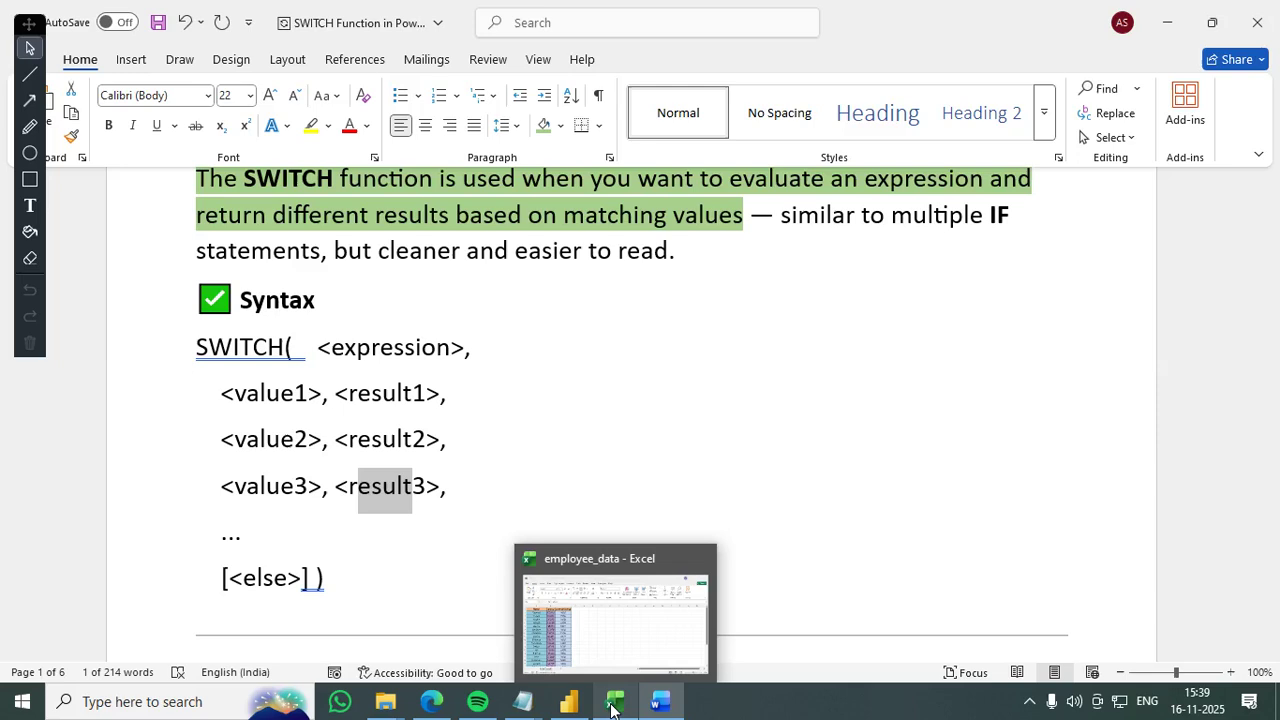
{"action": "left_click", "coordinate": [613, 708]}
{"action": "left_click_drag", "start_coordinate": [35, 25], "coordinate": [983, 266]}
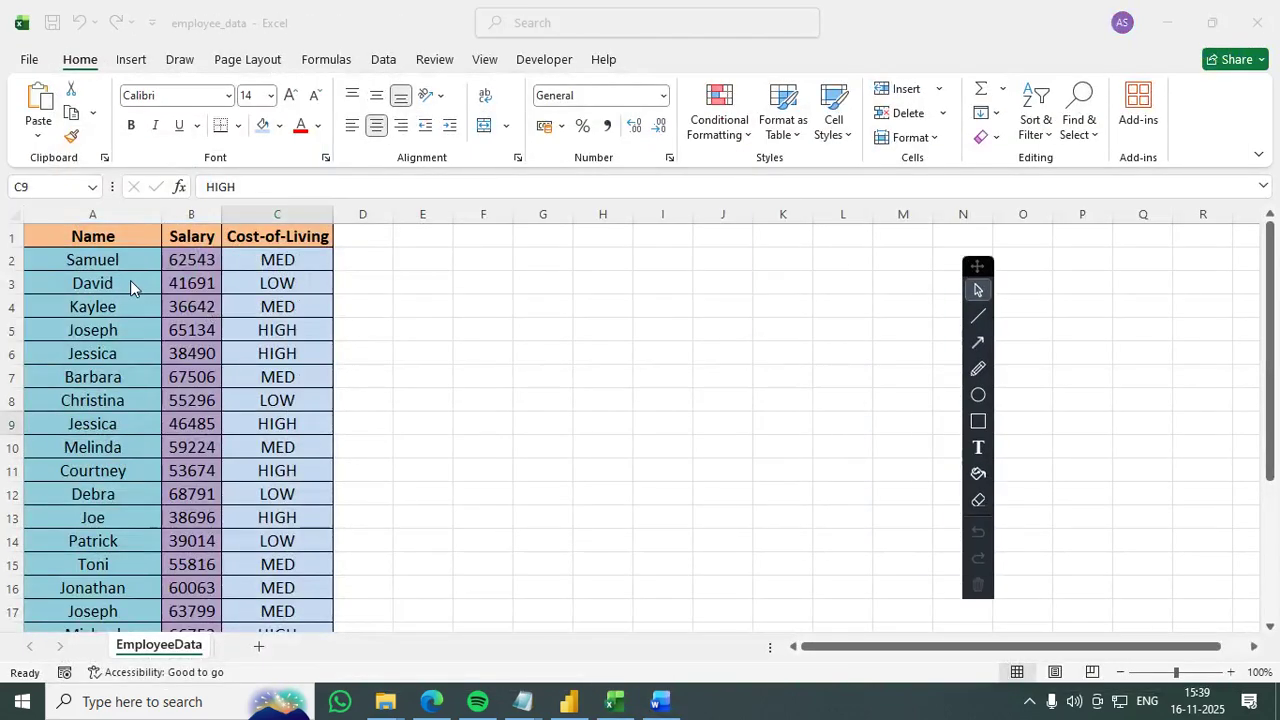
{"action": "left_click", "coordinate": [191, 212]}
{"action": "left_click_drag", "start_coordinate": [191, 212], "coordinate": [279, 212]}
{"action": "left_click", "coordinate": [279, 212]}
{"action": "left_click", "coordinate": [403, 376]}
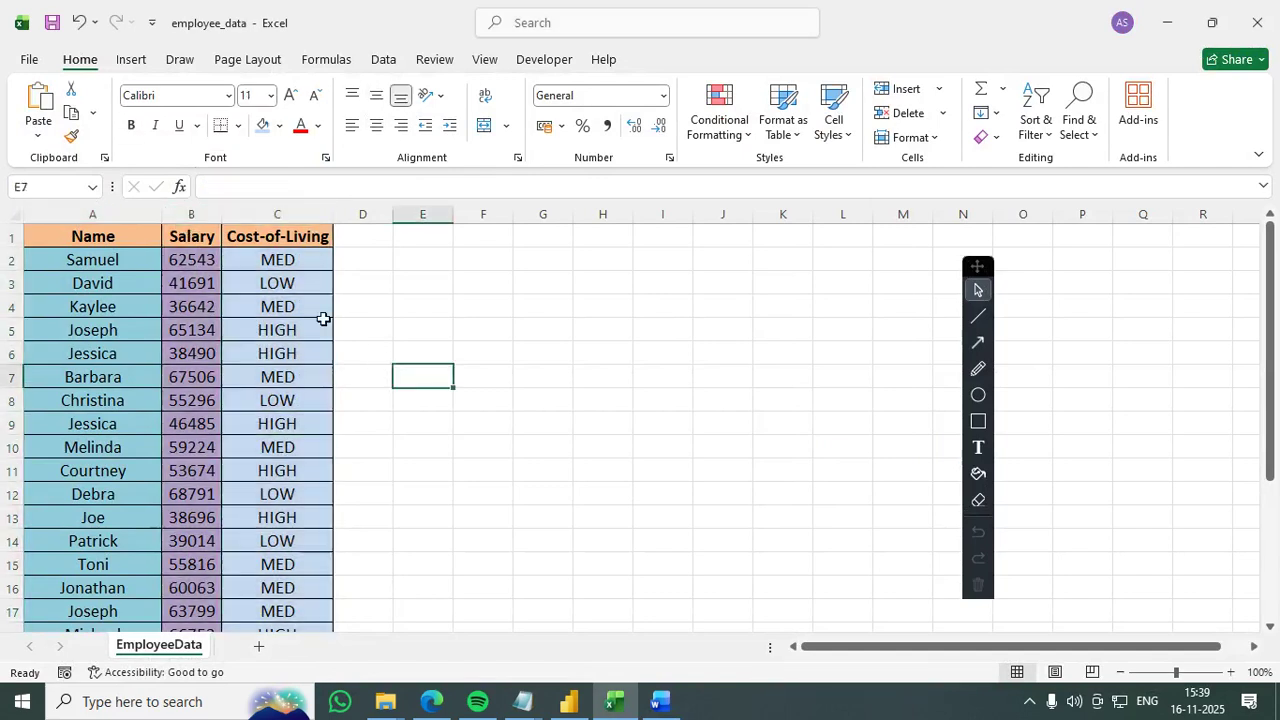
{"action": "left_click", "coordinate": [289, 260]}
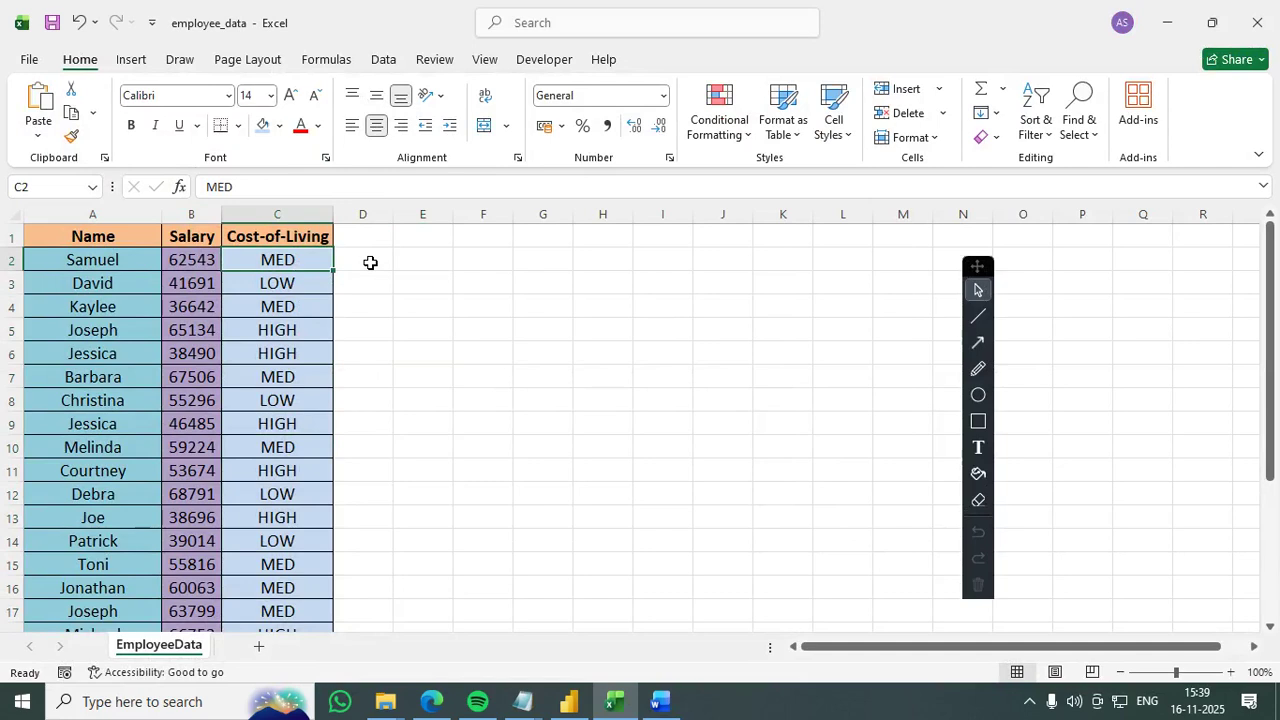
{"action": "left_click", "coordinate": [370, 262]}
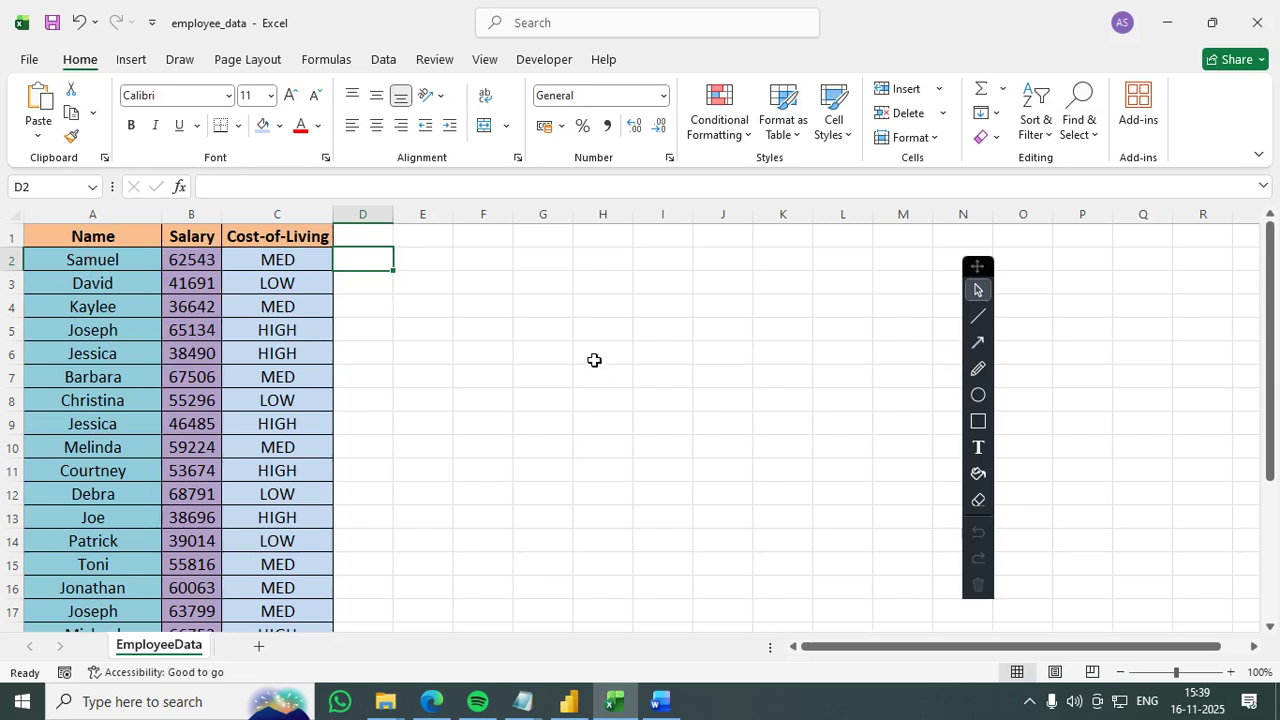
{"action": "left_click", "coordinate": [96, 214]}
{"action": "left_click", "coordinate": [194, 214]}
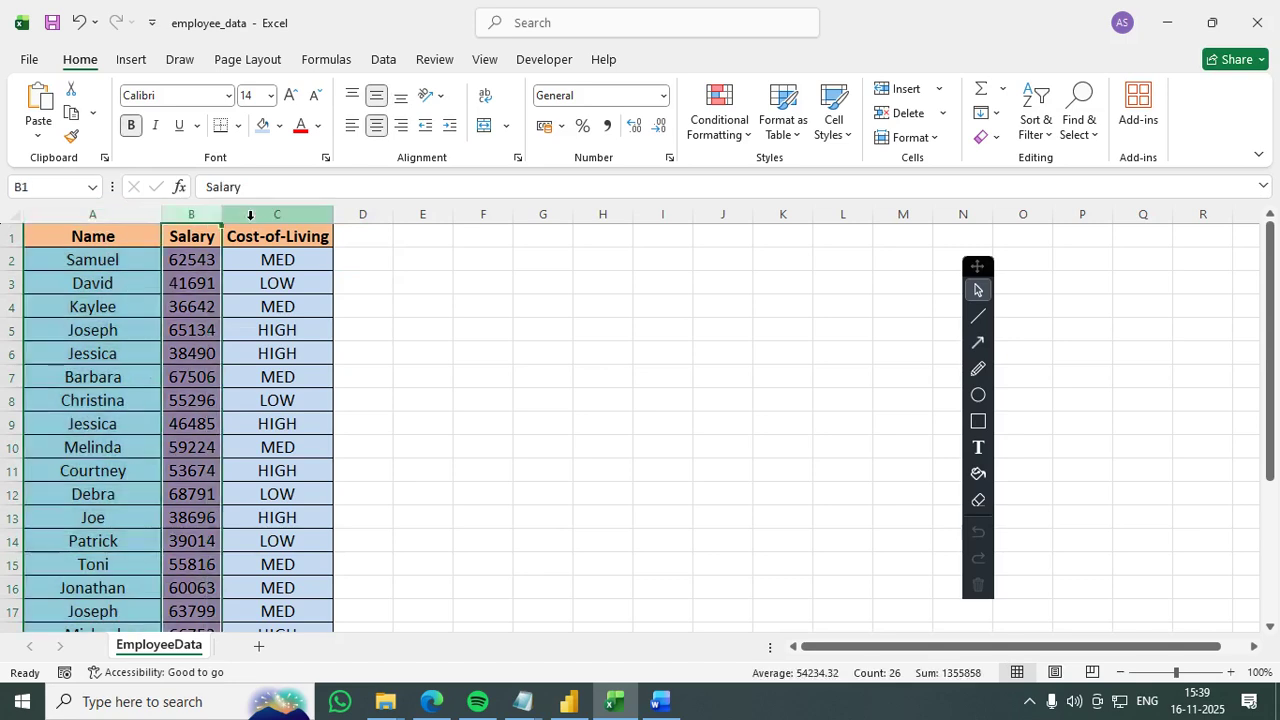
{"action": "left_click", "coordinate": [251, 217]}
{"action": "left_click", "coordinate": [470, 352]}
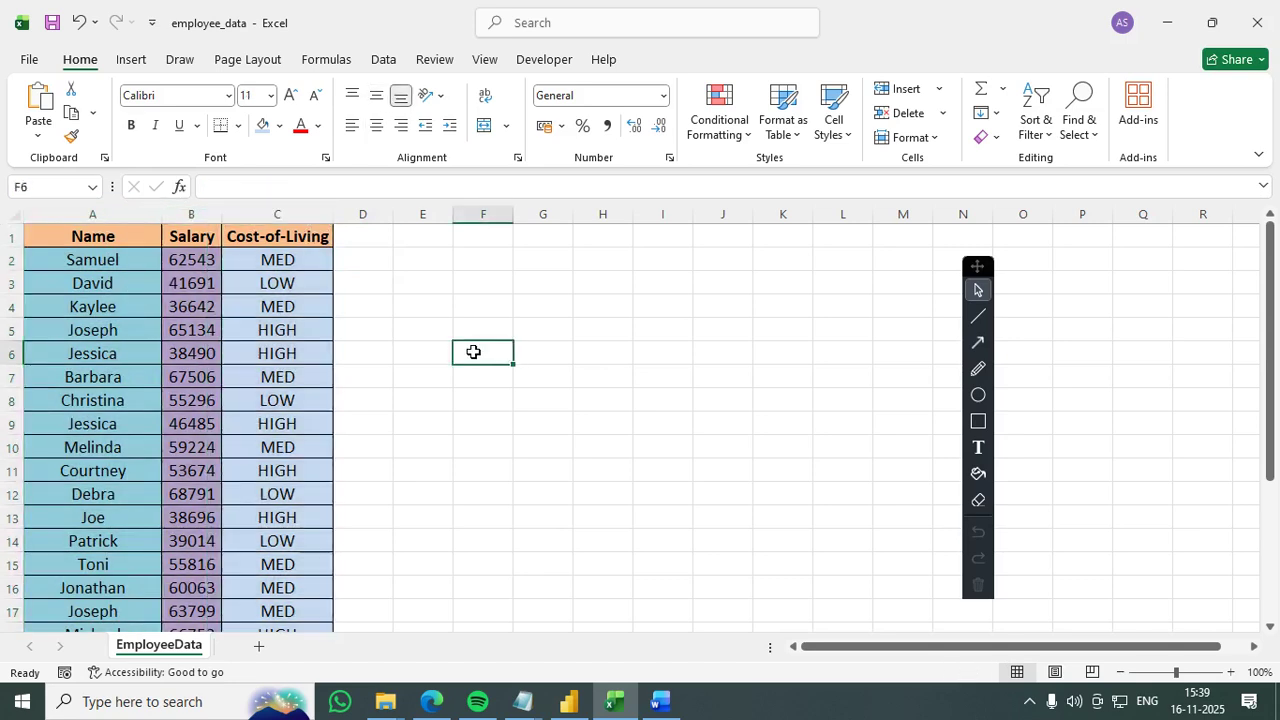
Step: Switch to the untitled report in Power BI Desktop and move the annotation toolbar off the visualization types
{"action": "mouse_move", "coordinate": [571, 709]}
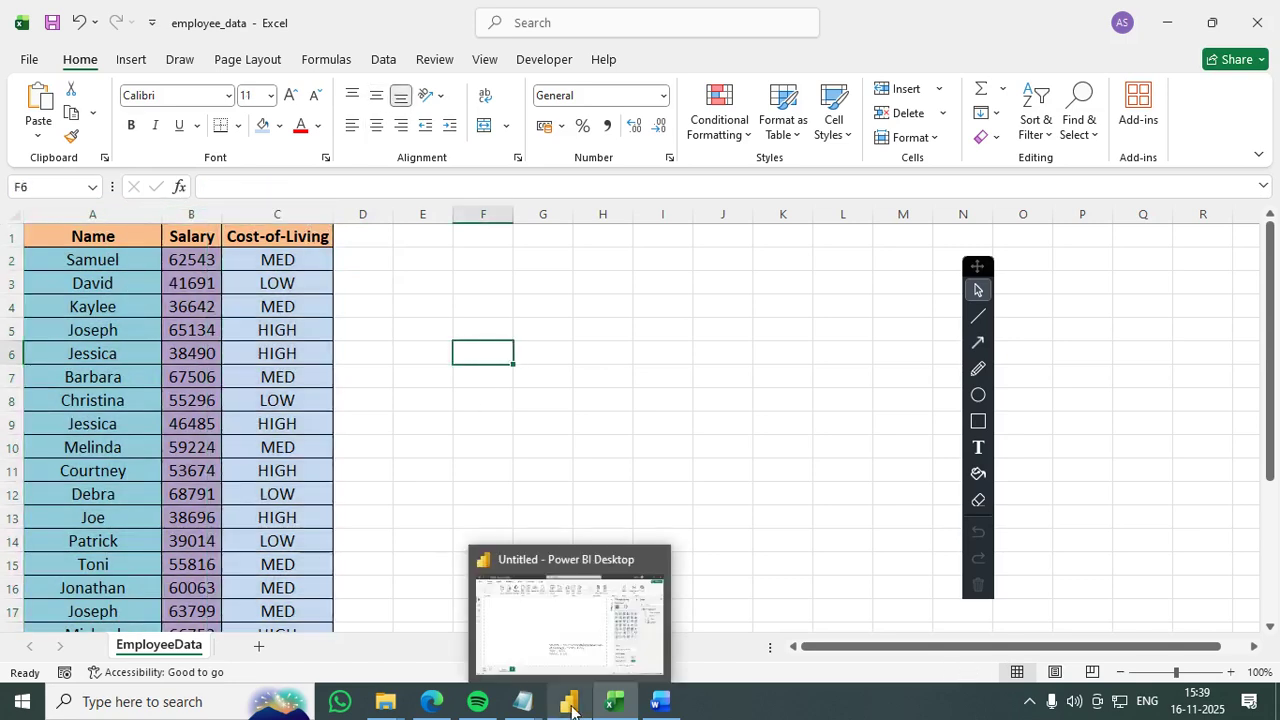
{"action": "left_click", "coordinate": [571, 705]}
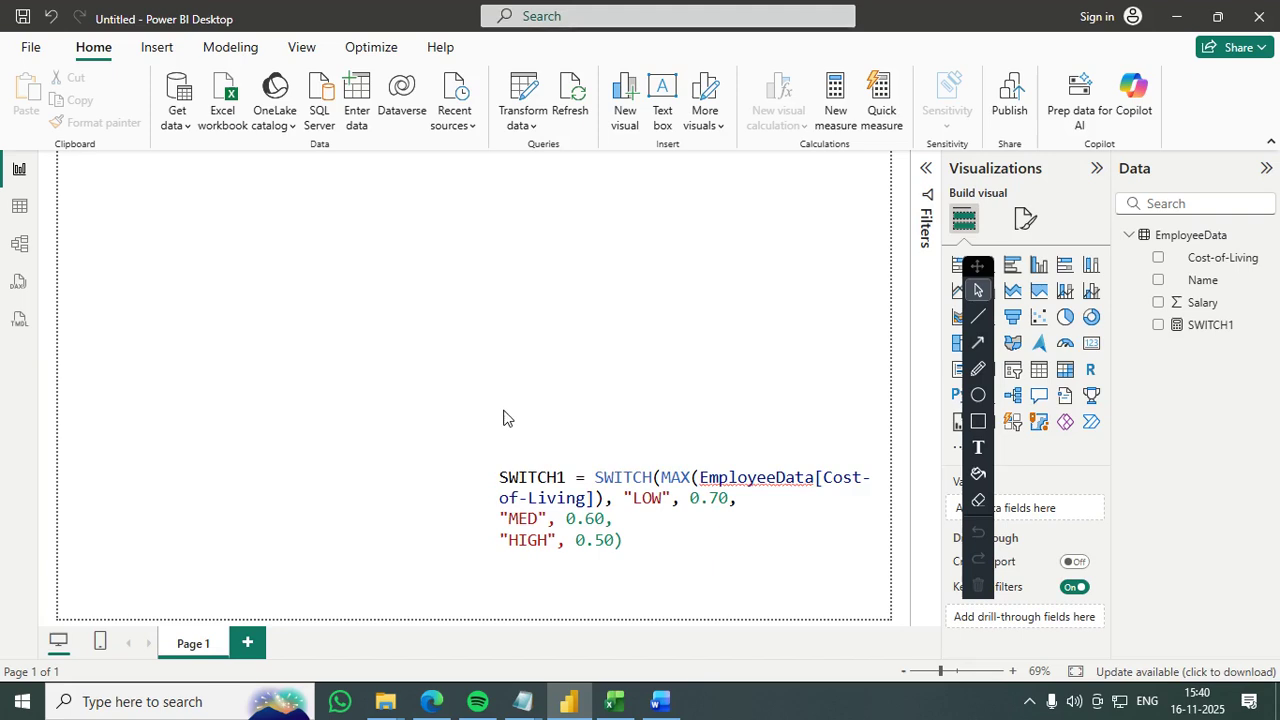
{"action": "mouse_move", "coordinate": [978, 265]}
{"action": "left_mouse_down"}
{"action": "mouse_move", "coordinate": [689, 334]}
{"action": "mouse_move", "coordinate": [331, 294]}
{"action": "mouse_move", "coordinate": [960, 425]}
{"action": "mouse_move", "coordinate": [905, 435]}
{"action": "left_mouse_up"}
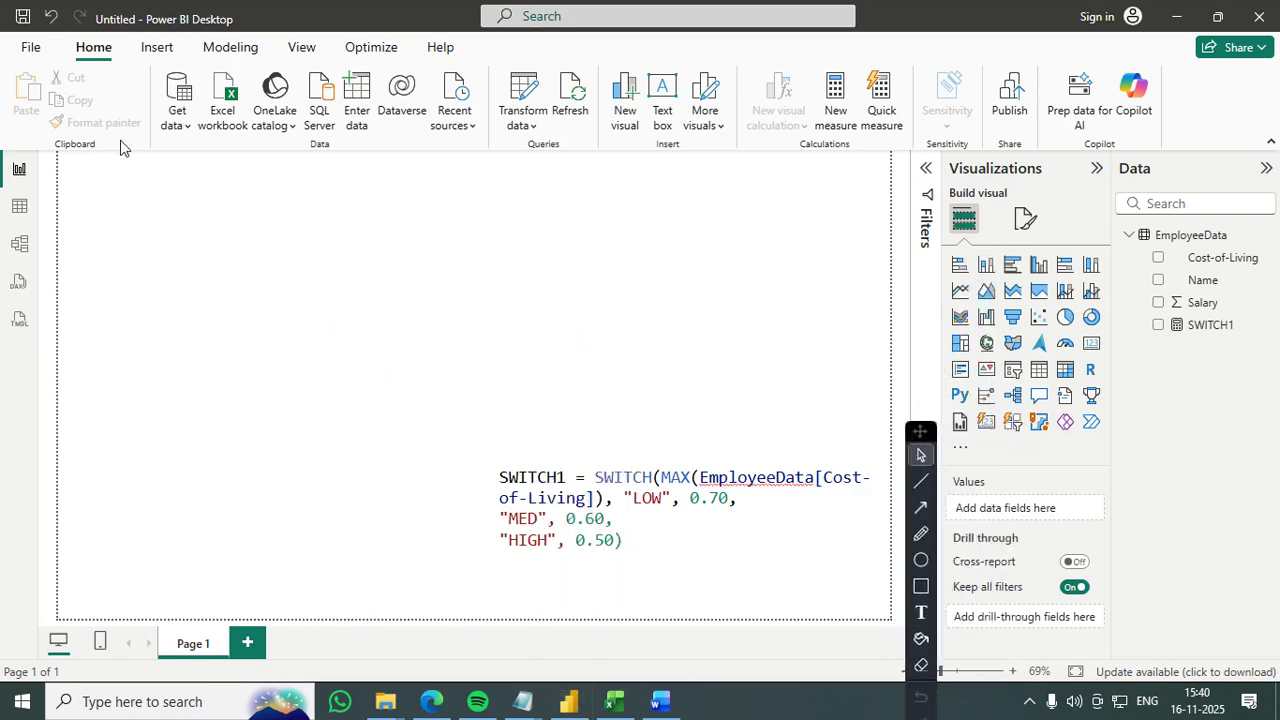
{"action": "left_click", "coordinate": [174, 135]}
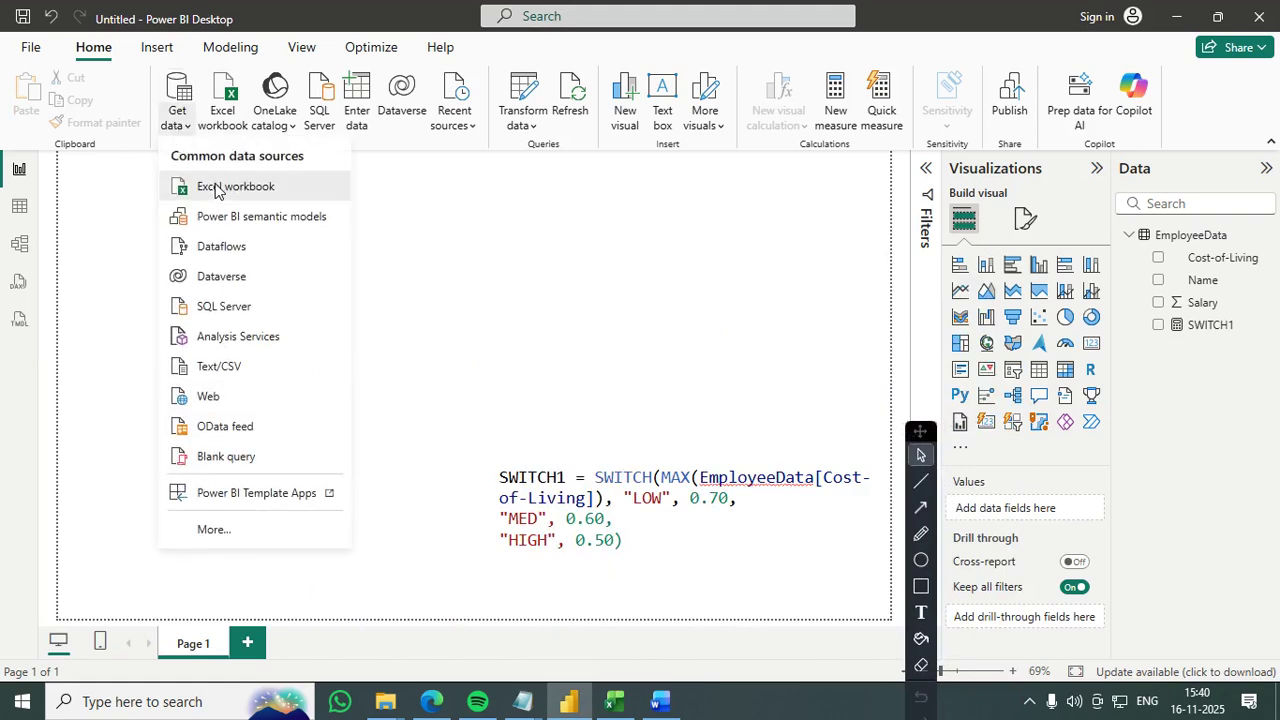
{"action": "left_click", "coordinate": [219, 190]}
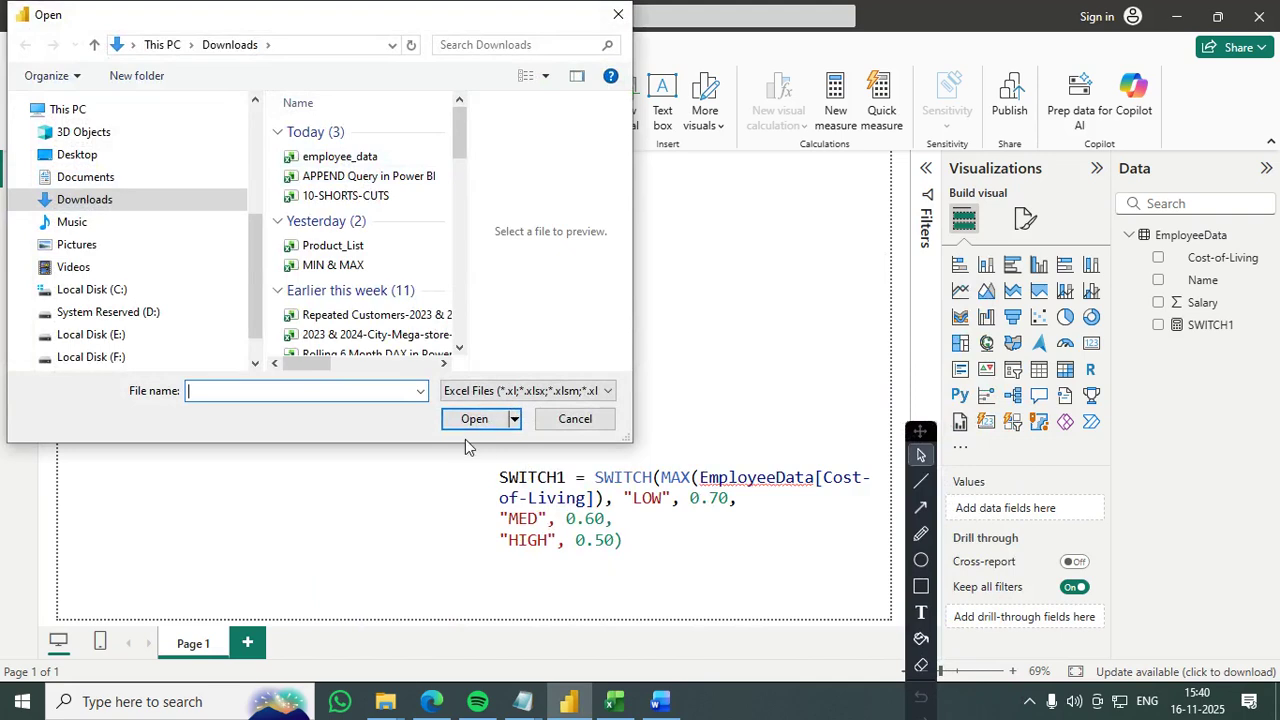
{"action": "left_click", "coordinate": [575, 420]}
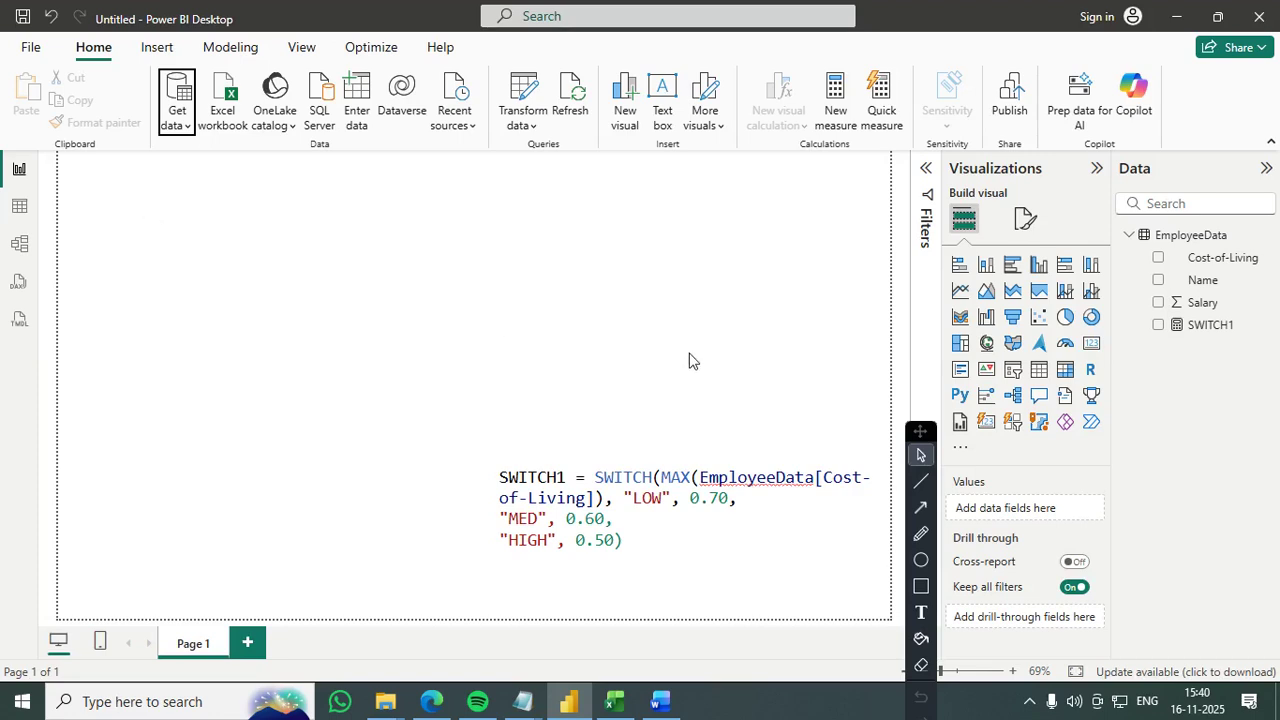
Step: Open the SWITCH1 measure in the EmployeeData table and delete the expression after the equals sign in its formula
{"action": "left_click", "coordinate": [1200, 325]}
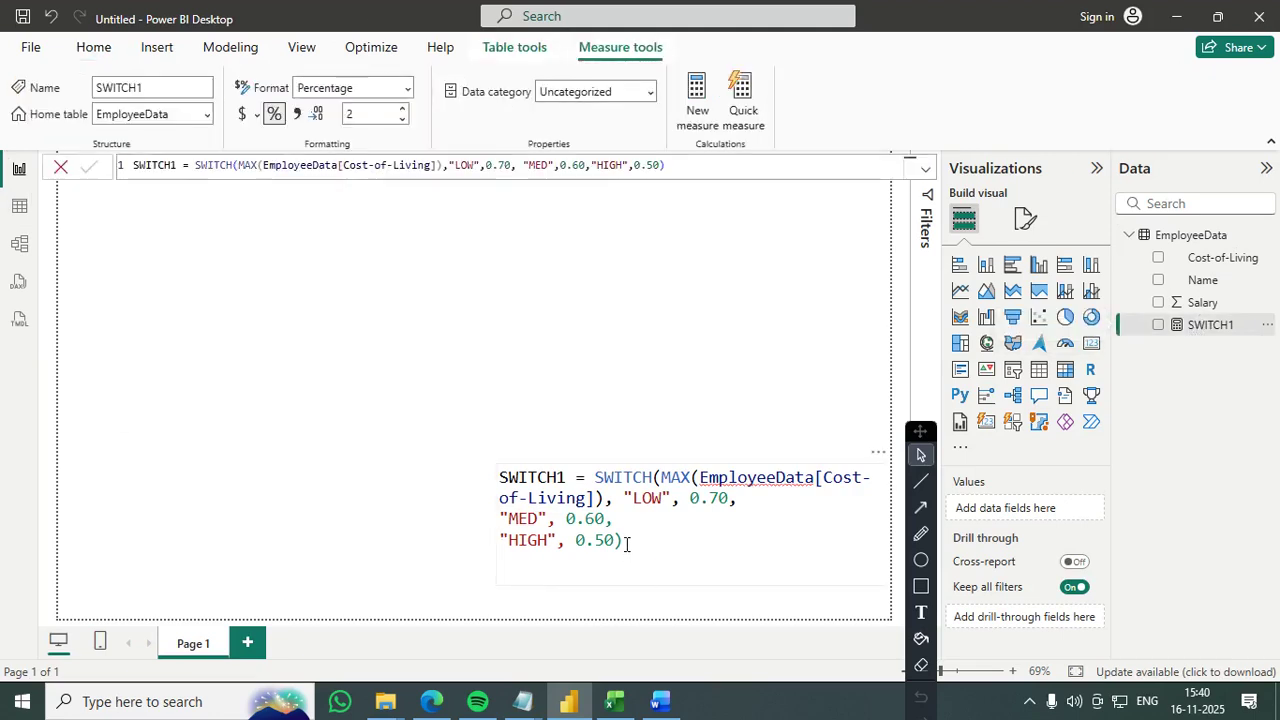
{"action": "left_click_drag", "start_coordinate": [626, 543], "coordinate": [538, 503]}
{"action": "left_click", "coordinate": [492, 479]}
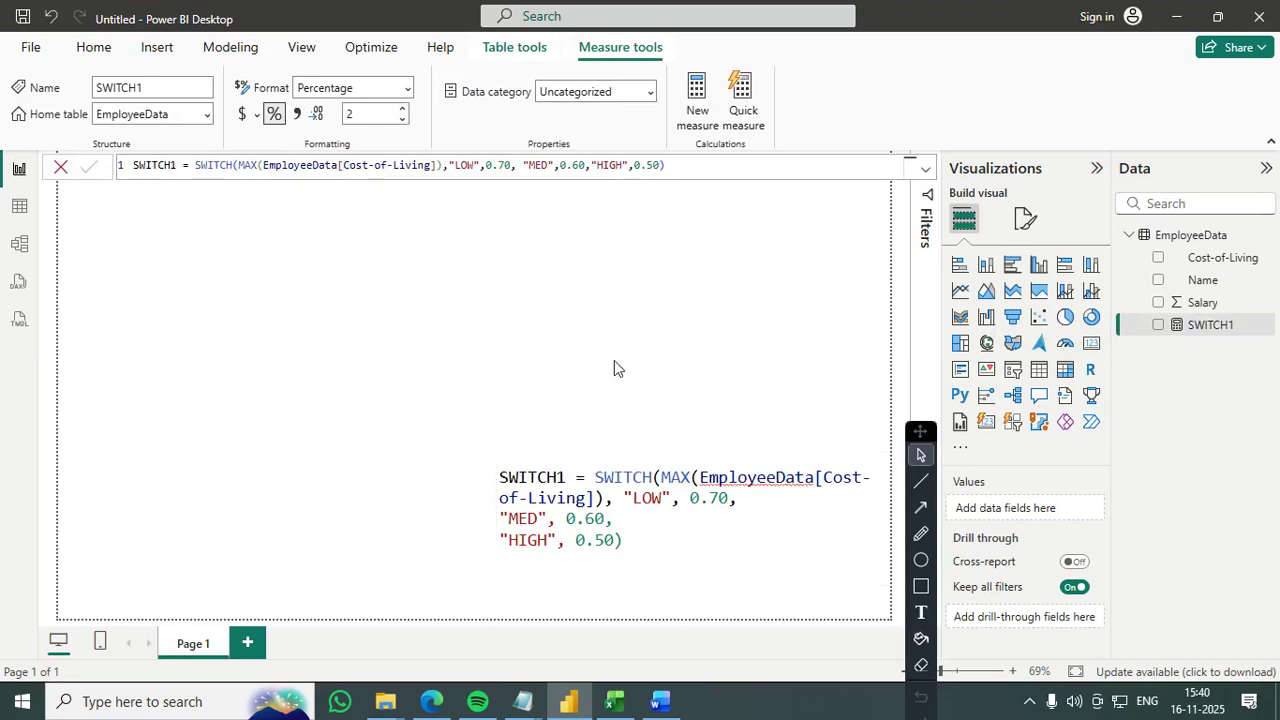
{"action": "left_click", "coordinate": [674, 165]}
{"action": "key", "text": "shift+Home"}
{"action": "key", "text": "shift+Right"}
{"action": "key", "text": "shift+Right"}
{"action": "key", "text": "shift+Right"}
{"action": "key", "text": "shift+Right"}
{"action": "key", "text": "shift+Right"}
{"action": "key", "text": "shift+Right"}
{"action": "key", "text": "shift+Right"}
{"action": "key", "text": "shift+Right"}
{"action": "key", "text": "shift+Right"}
{"action": "key", "text": "shift+Right"}
{"action": "key", "text": "shift+Right"}
{"action": "key", "text": "shift+Right"}
{"action": "key", "text": "shift+Right"}
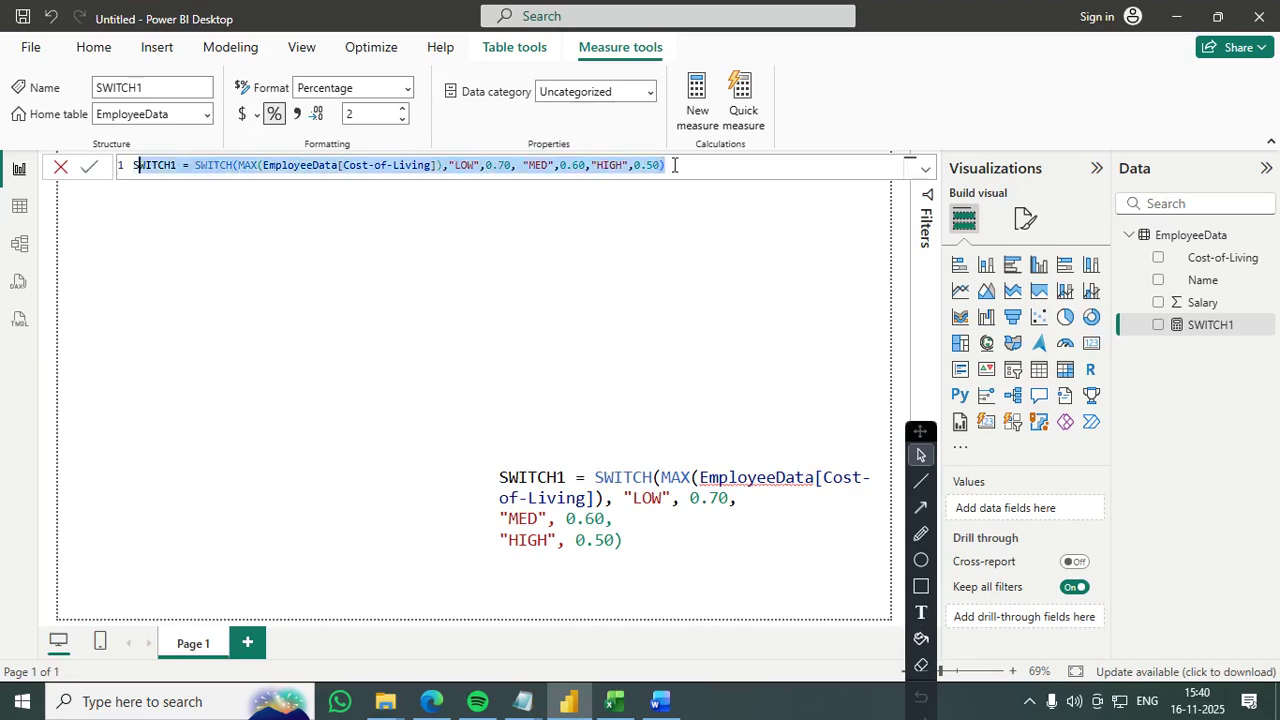
{"action": "key", "text": "shift+Left"}
{"action": "key", "text": "shift+Left"}
{"action": "key", "text": "shift+Left"}
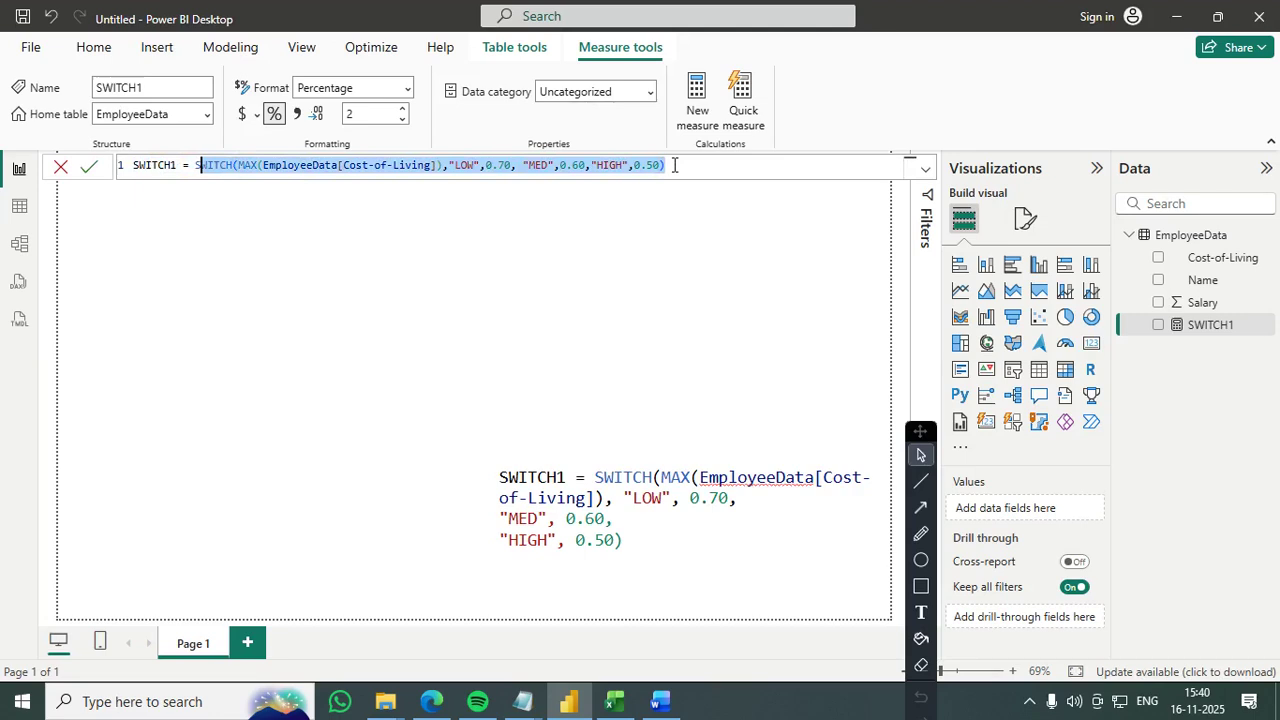
{"action": "key", "text": "BackSpace"}
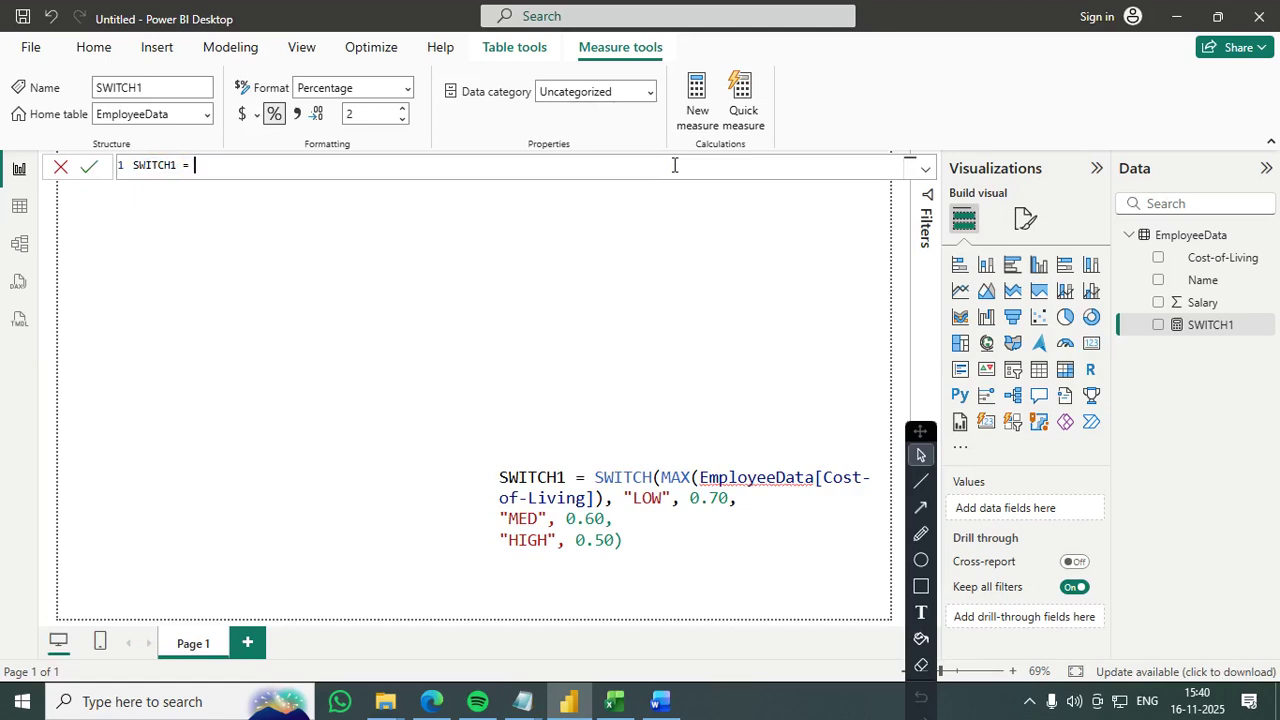
Step: Begin the SWITCH1 measure's expression with the SWITCH function
{"action": "type", "text": "Sw"}
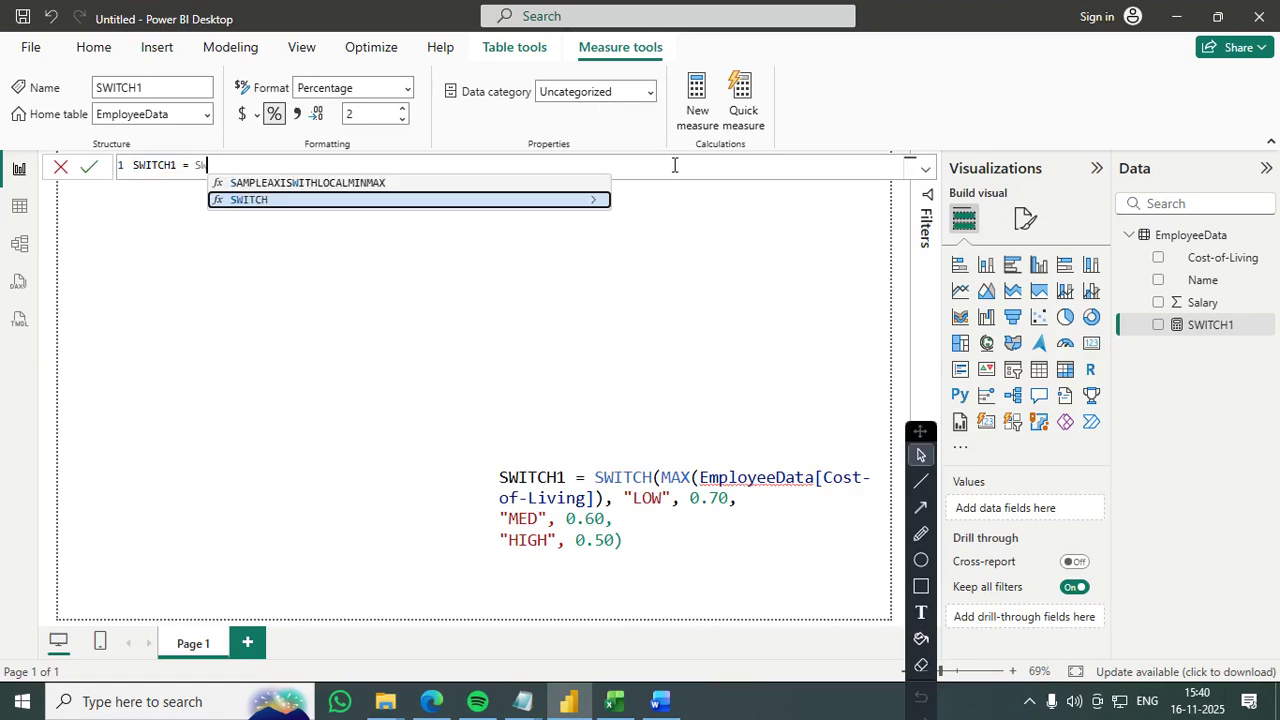
{"action": "type", "text": "OTC"}
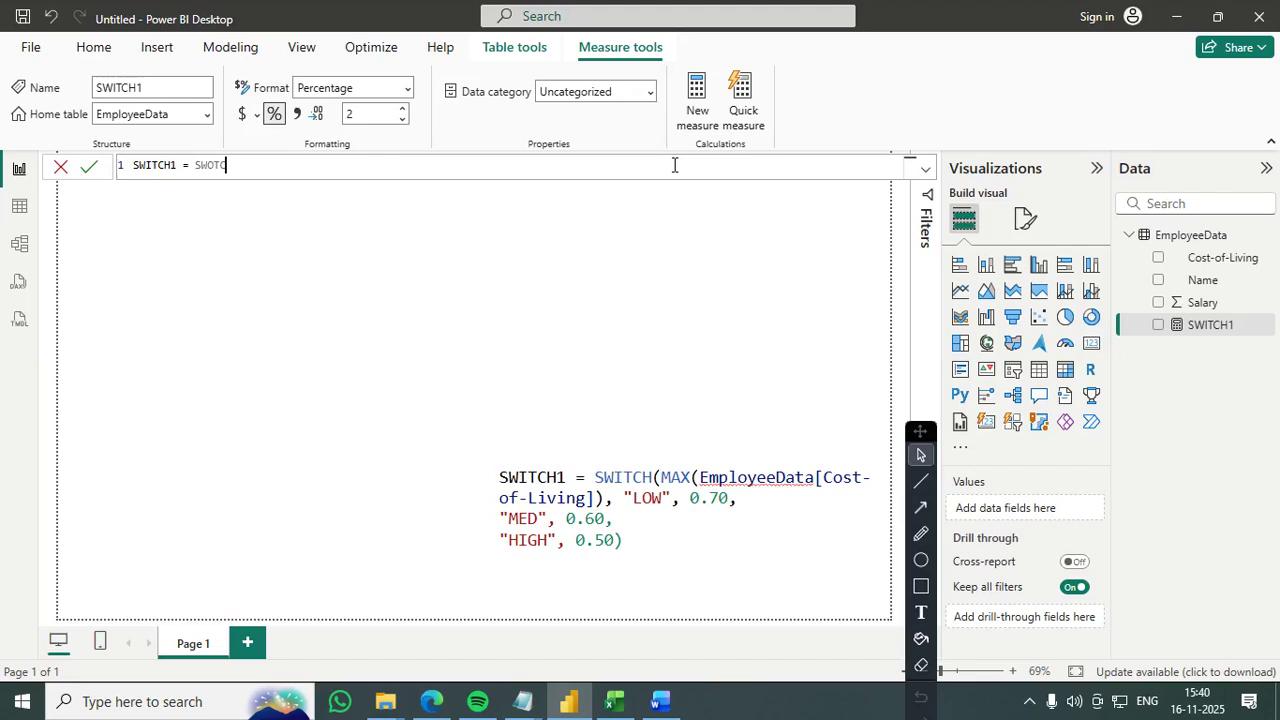
{"action": "key", "text": "BackSpace"}
{"action": "key", "text": "BackSpace"}
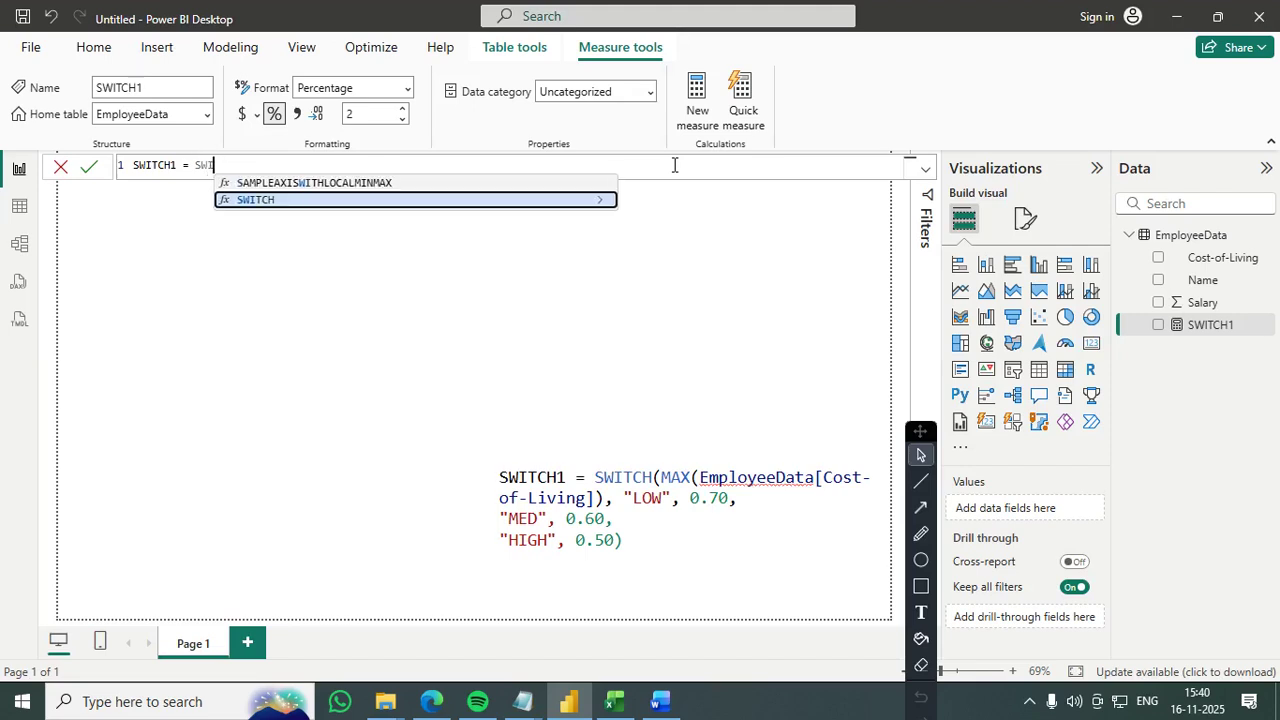
{"action": "type", "text": "I"}
{"action": "key", "text": "Down"}
{"action": "key", "text": "Tab"}
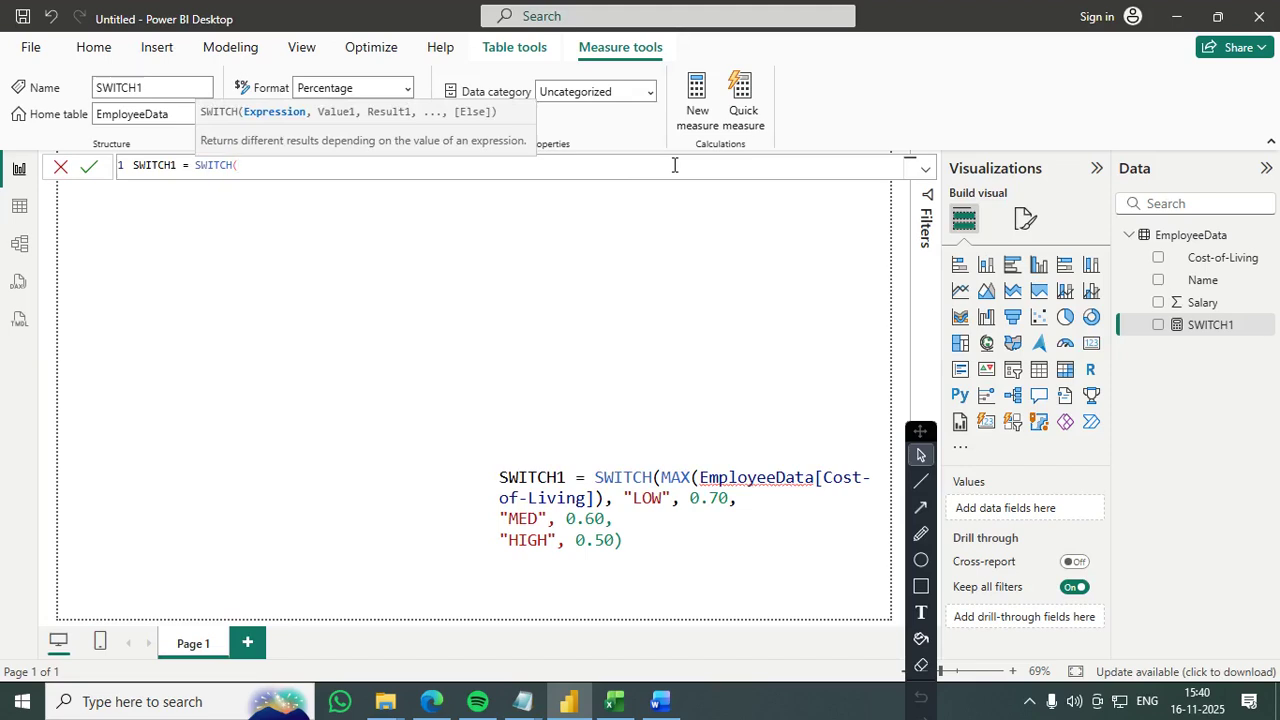
Step: Enter MAX(EmployeeData[Cost-of-Living]) as the expression argument of the SWITCH function
{"action": "type", "text": "MA"}
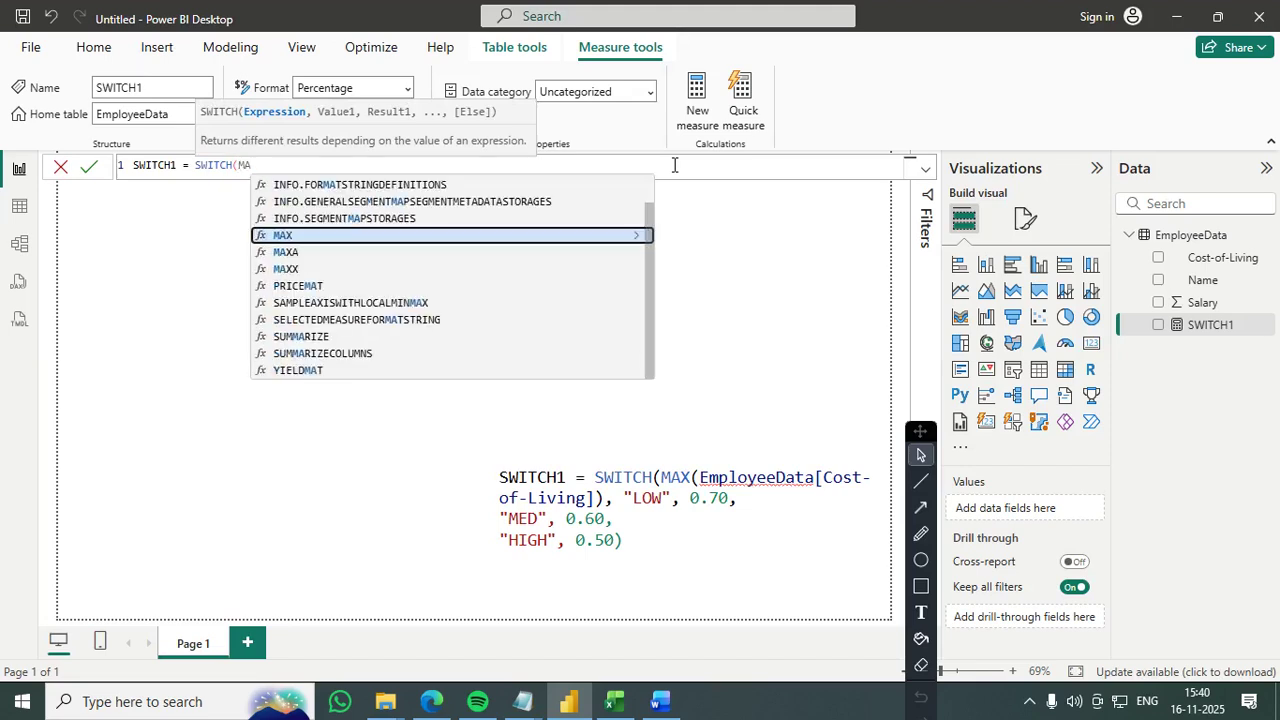
{"action": "key", "text": "Tab"}
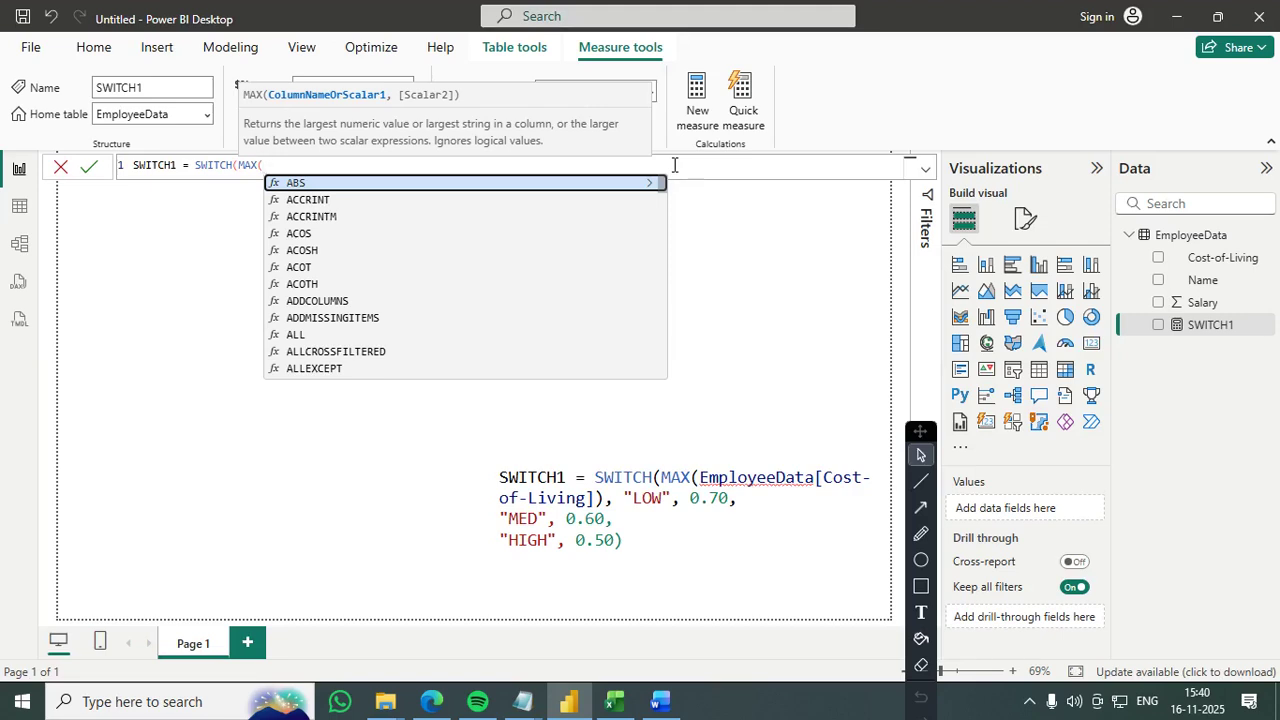
{"action": "type", "text": "CO"}
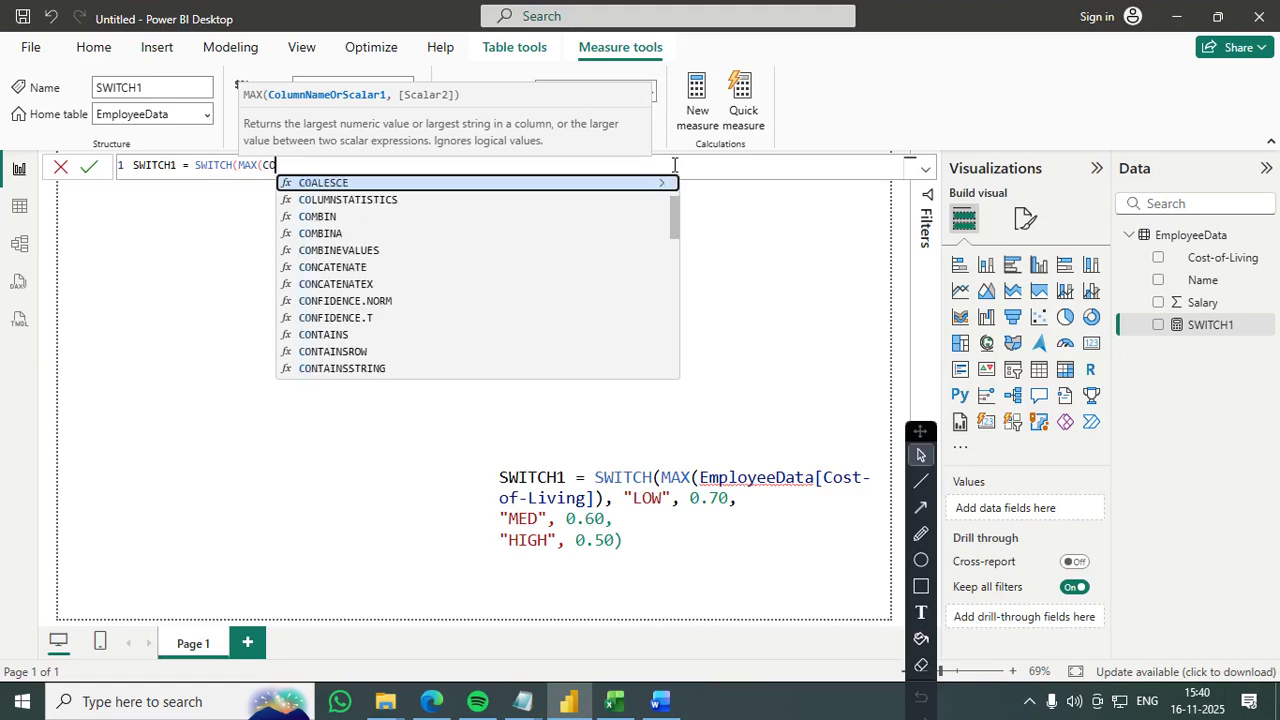
{"action": "type", "text": "A"}
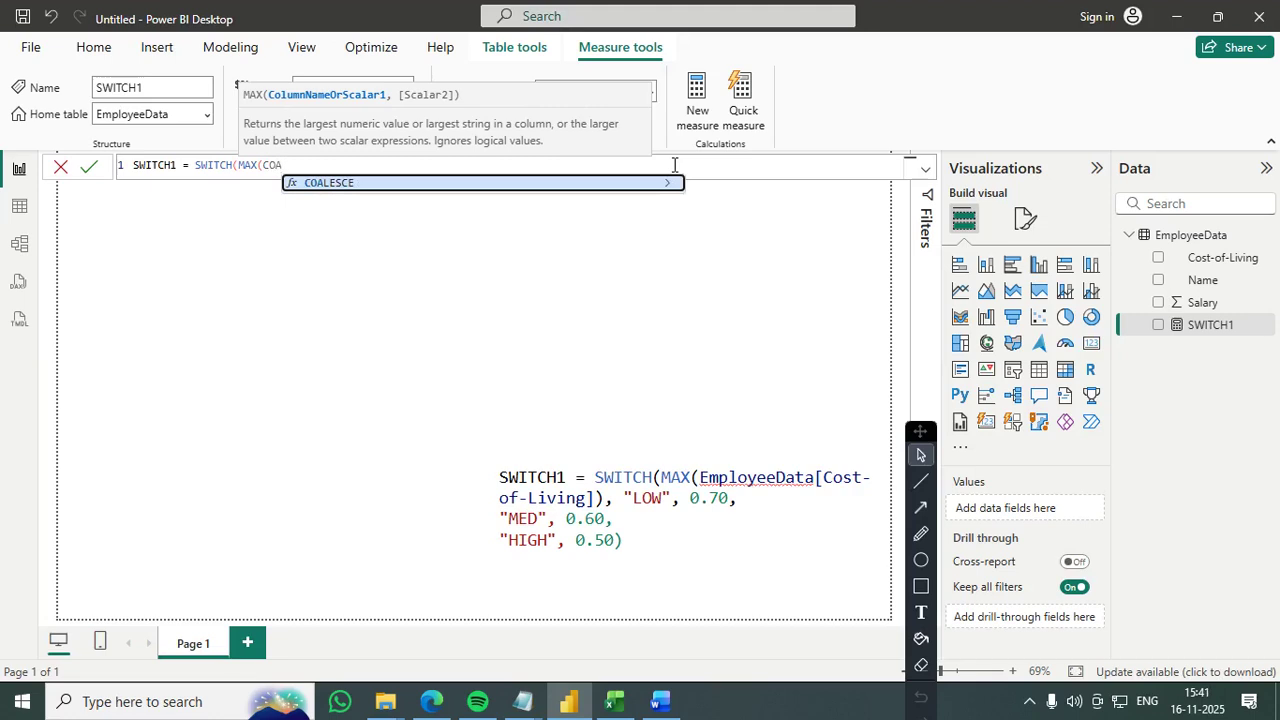
{"action": "key", "text": "BackSpace"}
{"action": "key", "text": "BackSpace"}
{"action": "key", "text": "BackSpace"}
{"action": "type", "text": "EM"}
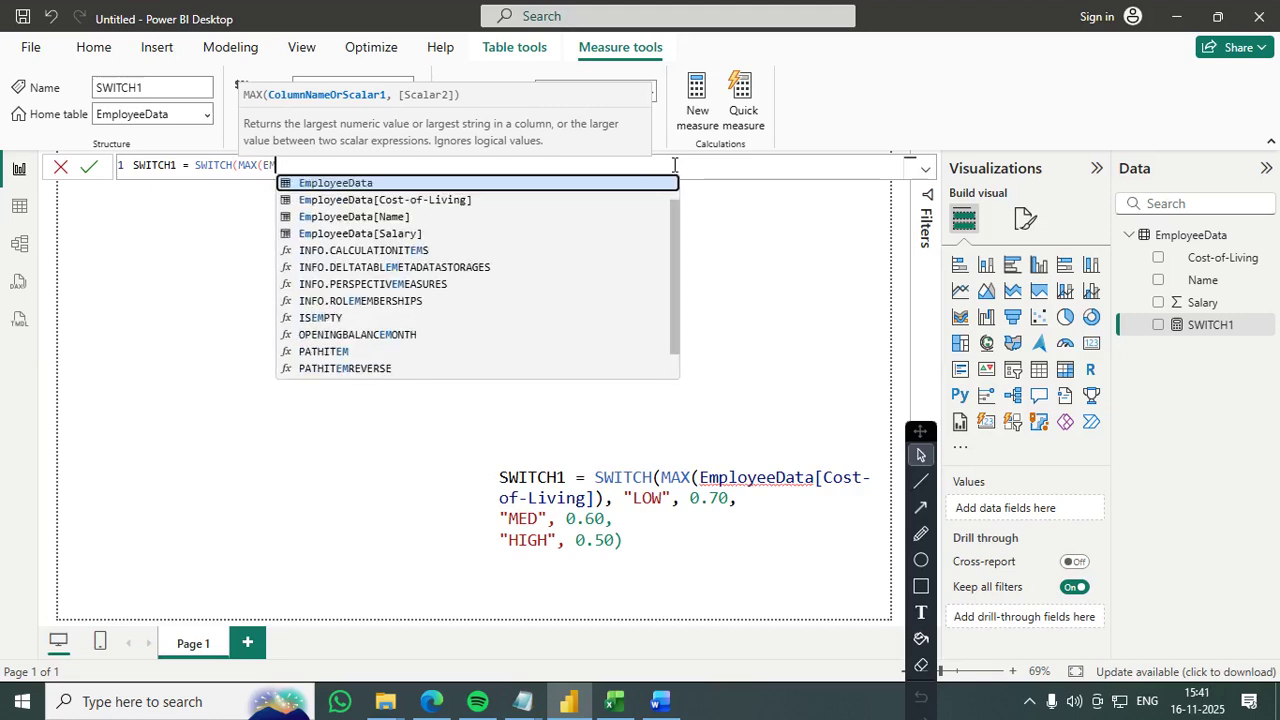
{"action": "type", "text": "P"}
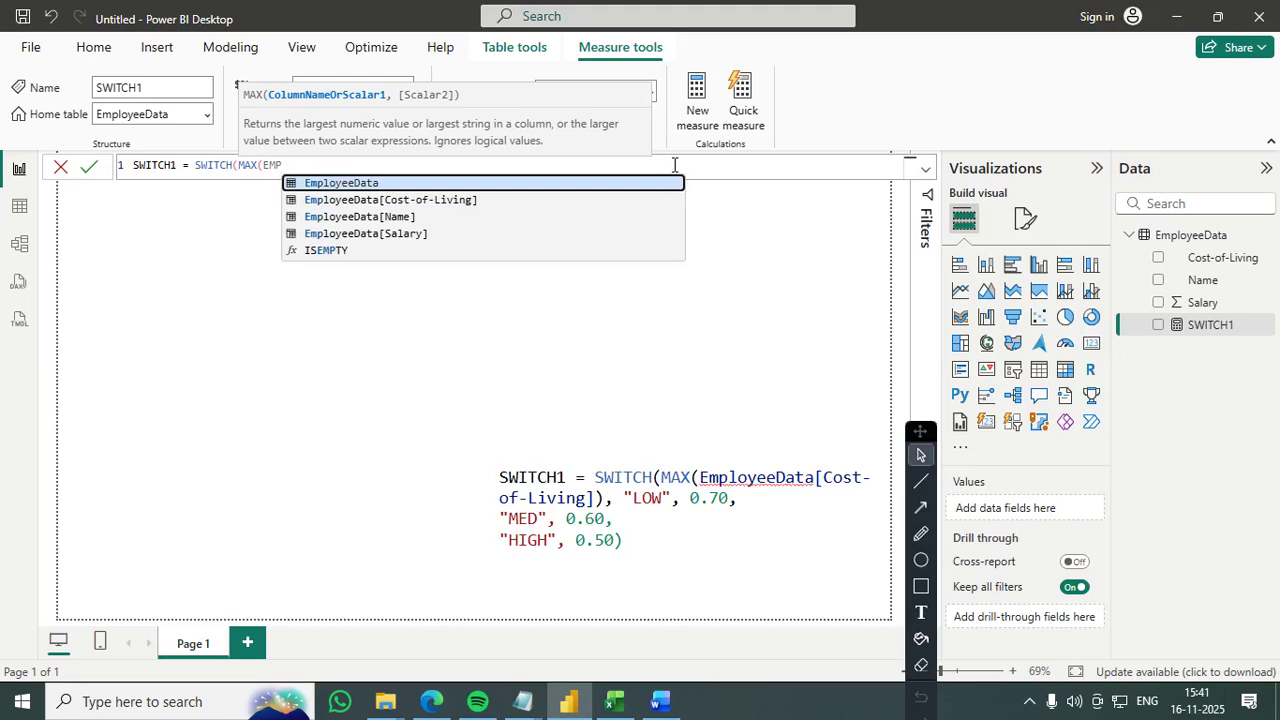
{"action": "key", "text": "Down"}
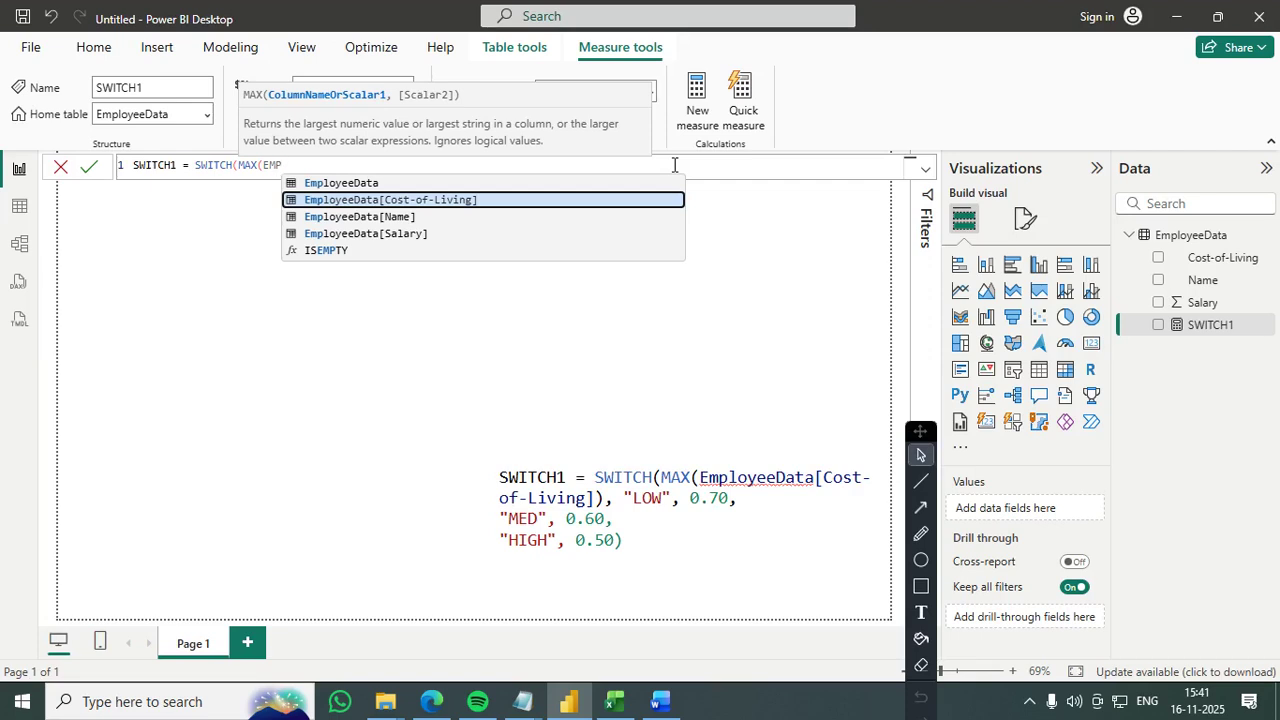
{"action": "key", "text": "Tab"}
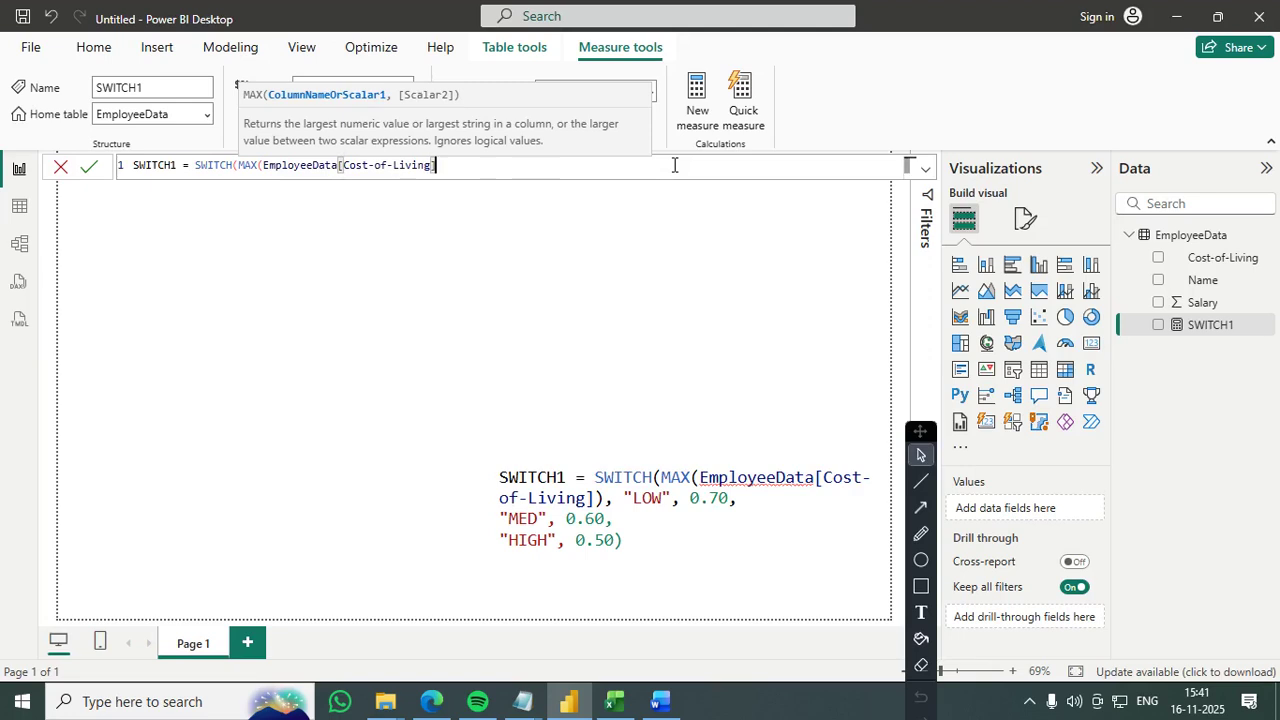
{"action": "type", "text": ")"}
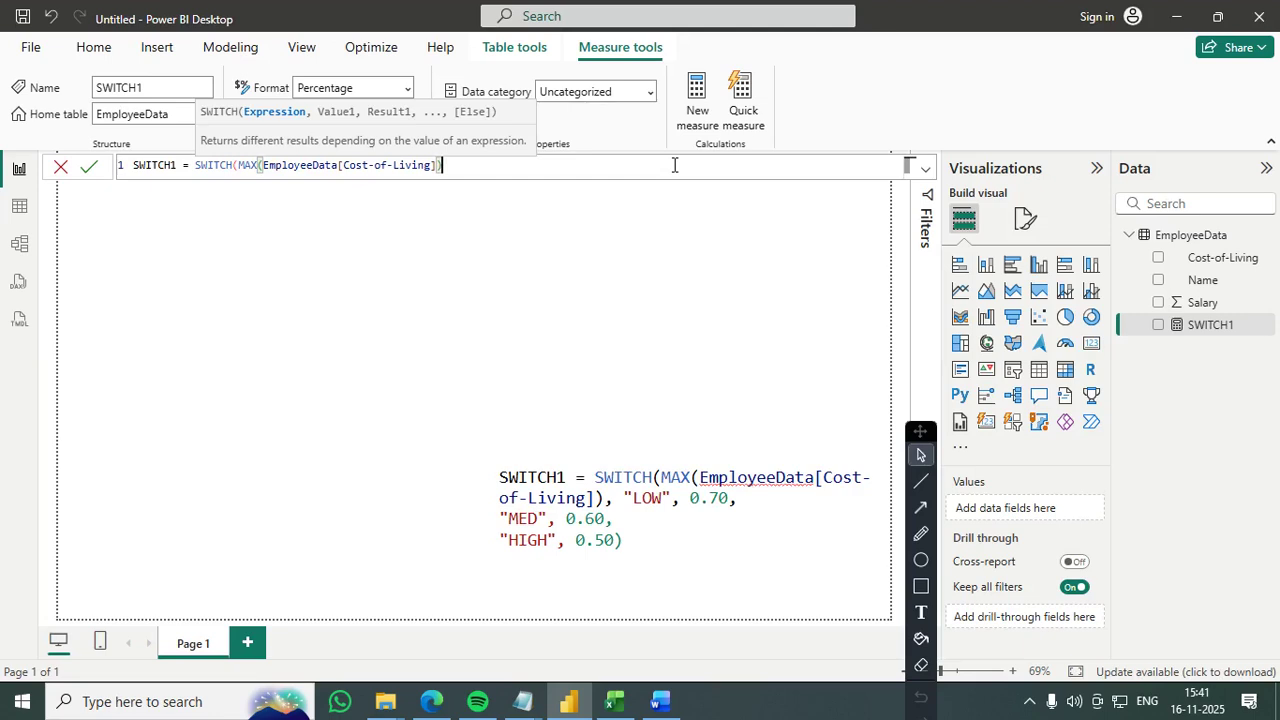
Step: Add the value and result pairs "LOW",0.50 and "MED",0.40 to the SWITCH function in the SWITCH1 measure
{"action": "type", "text": ",\"LOW\""}
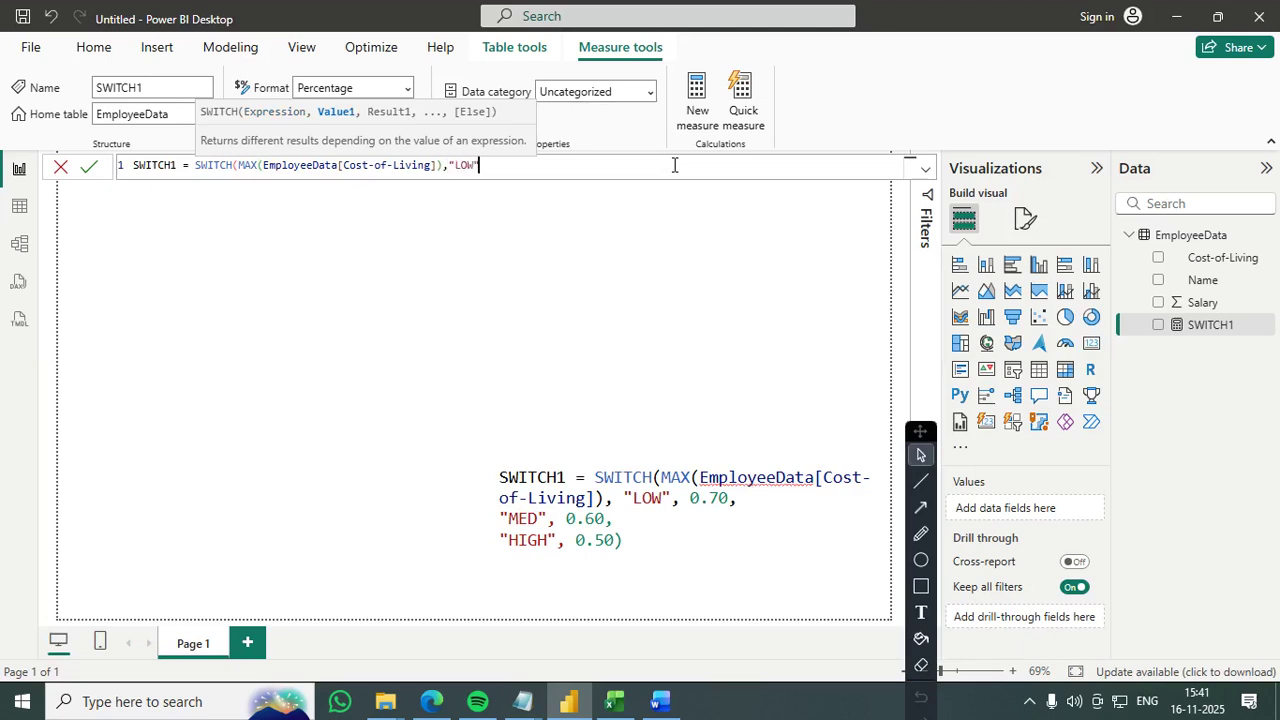
{"action": "type", "text": ",0.50,"}
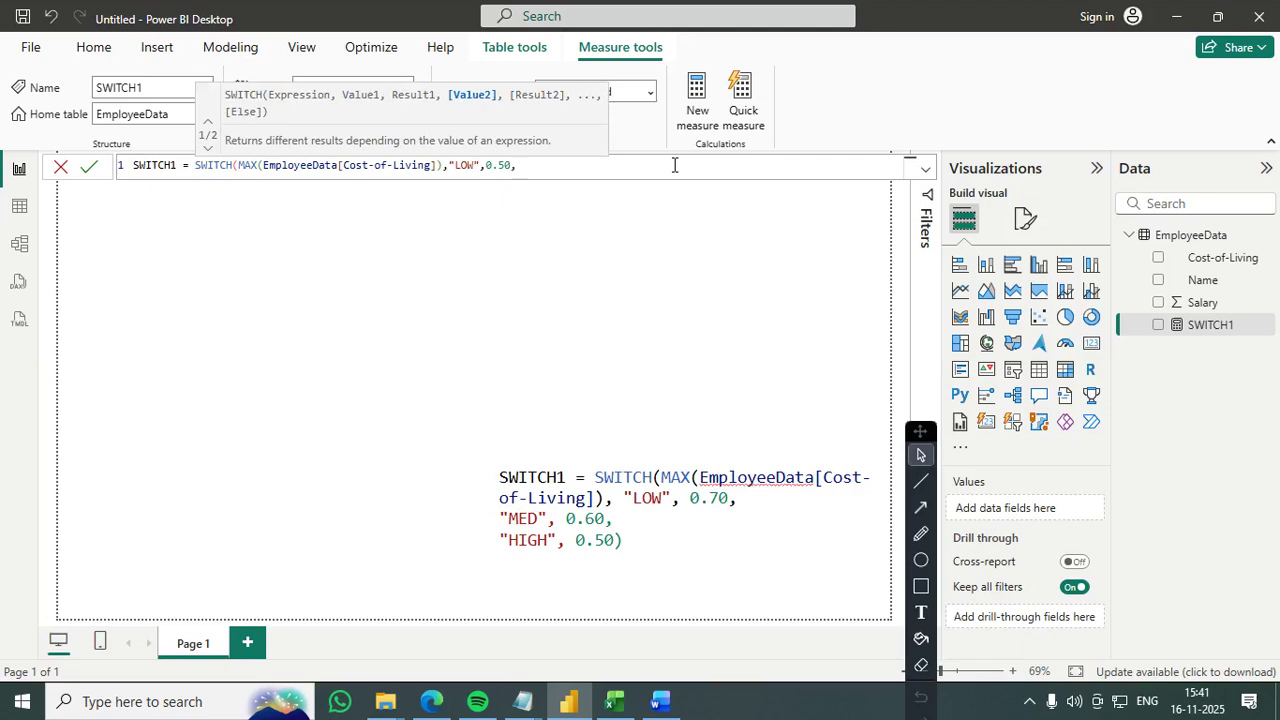
{"action": "type", "text": "\""}
{"action": "type", "text": "MED"}
{"action": "type", "text": "\""}
{"action": "type", "text": "0."}
{"action": "key", "text": "BackSpace"}
{"action": "key", "text": "BackSpace"}
{"action": "type", "text": ",0"}
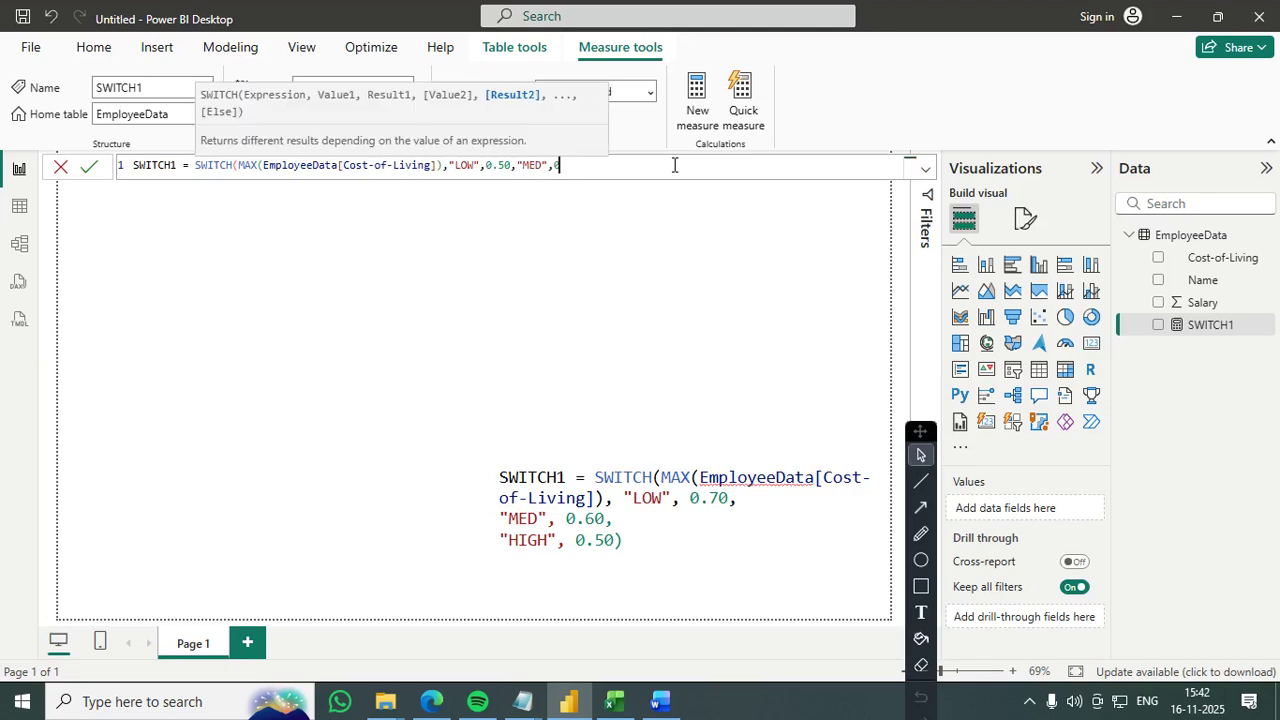
{"action": "type", "text": ".40,"}
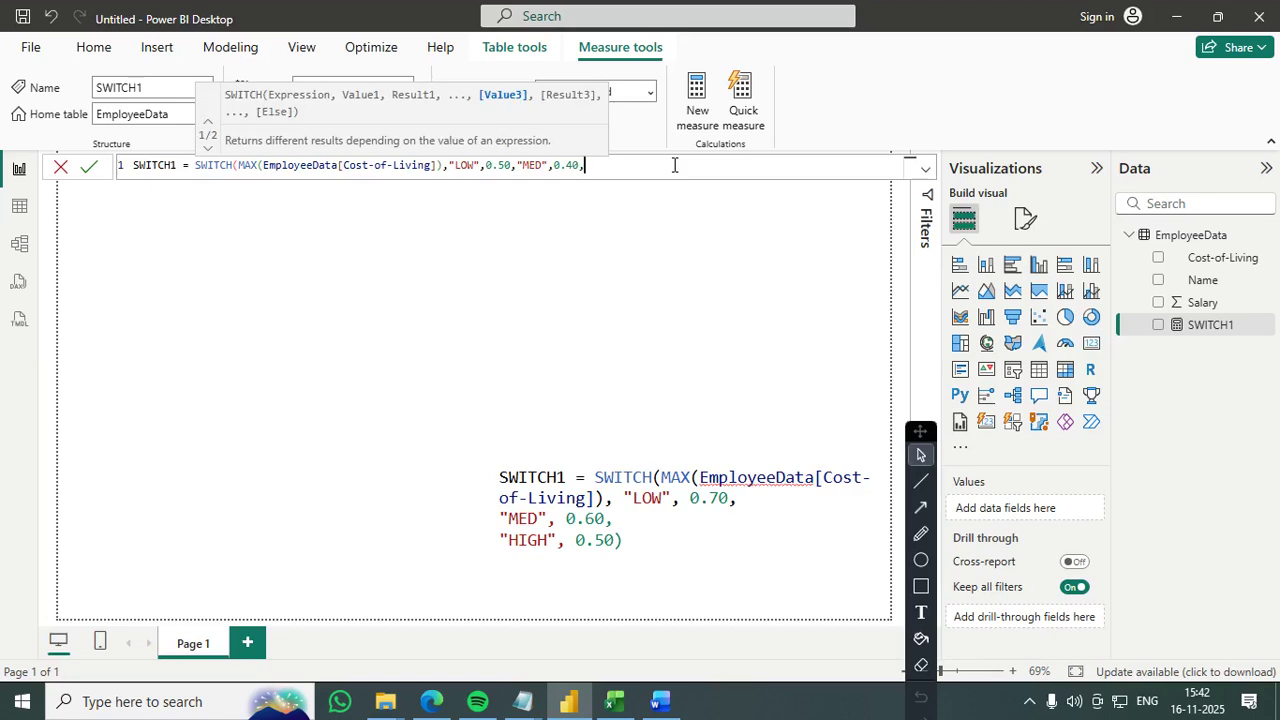
Step: Add the pair "HIGH",0.30, close the SWITCH function and commit the SWITCH1 measure
{"action": "type", "text": "\"HIGH\",0.30"}
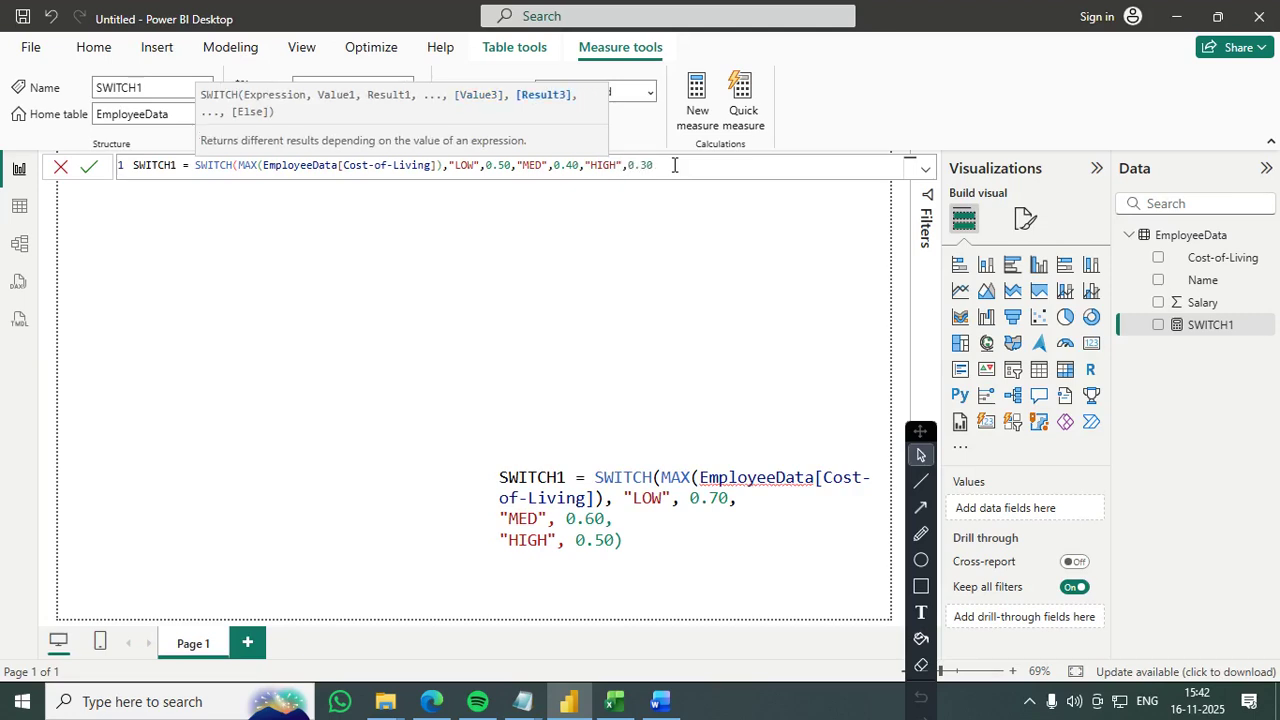
{"action": "type", "text": ")"}
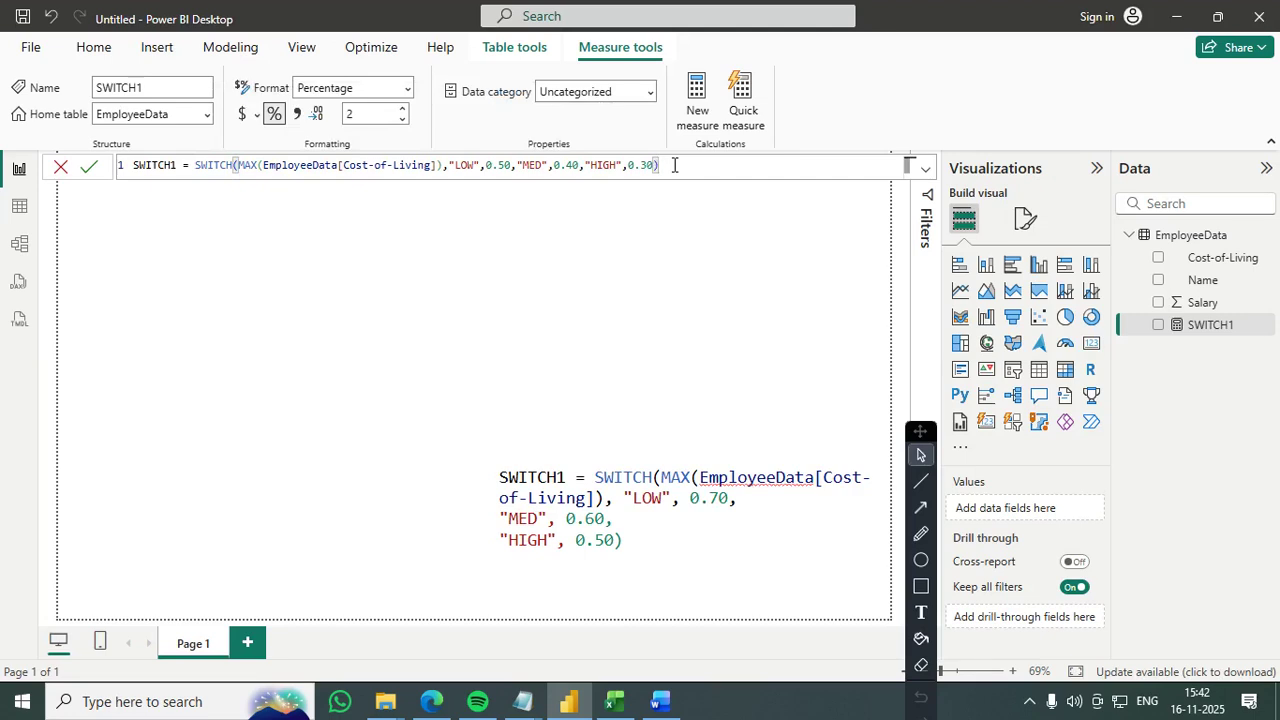
{"action": "key", "text": "Return"}
{"action": "left_click", "coordinate": [140, 314]}
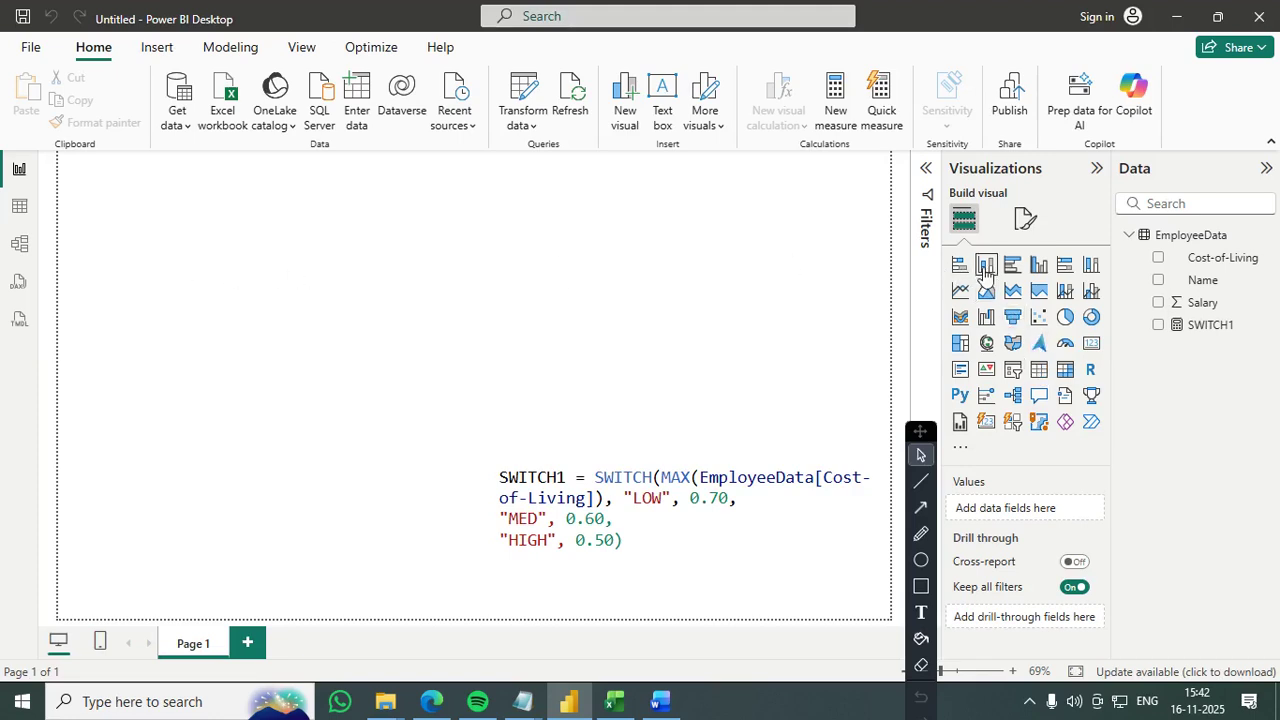
Step: Insert a table visual on Page 1 with the Name, Salary, Cost-of-Living and SWITCH1 fields from EmployeeData as columns
{"action": "left_click", "coordinate": [1040, 376]}
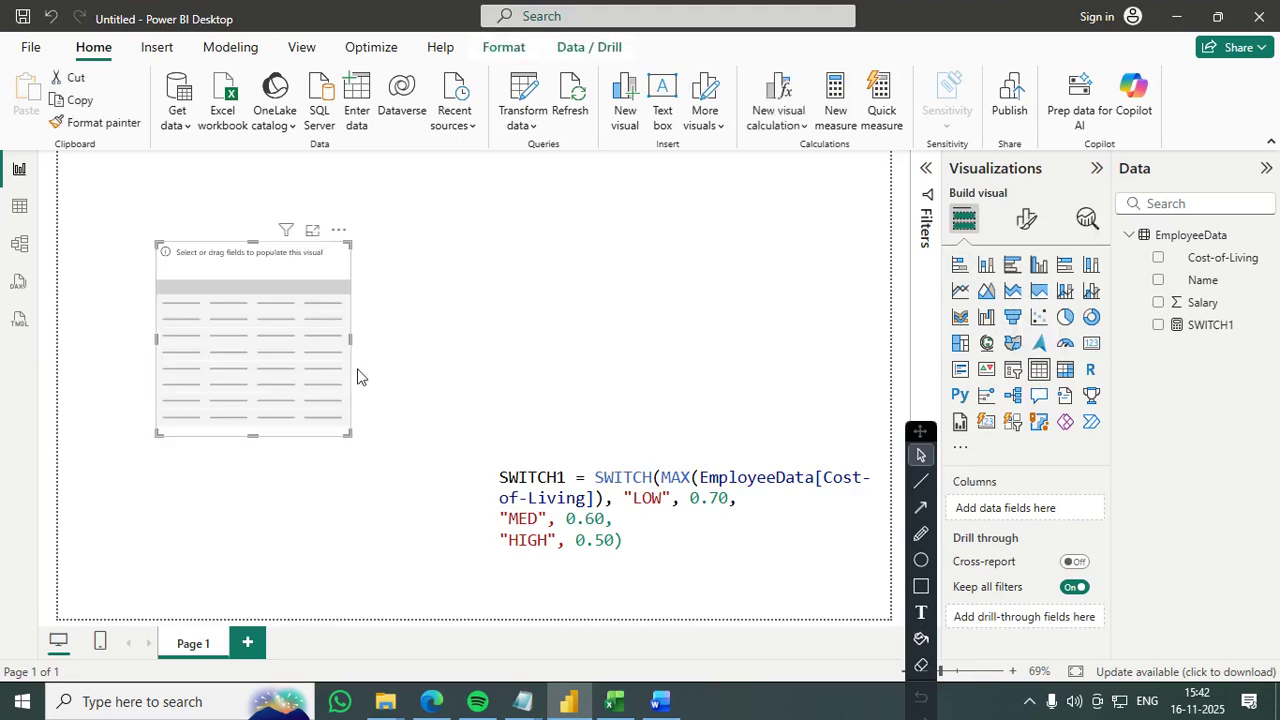
{"action": "left_click", "coordinate": [1158, 281]}
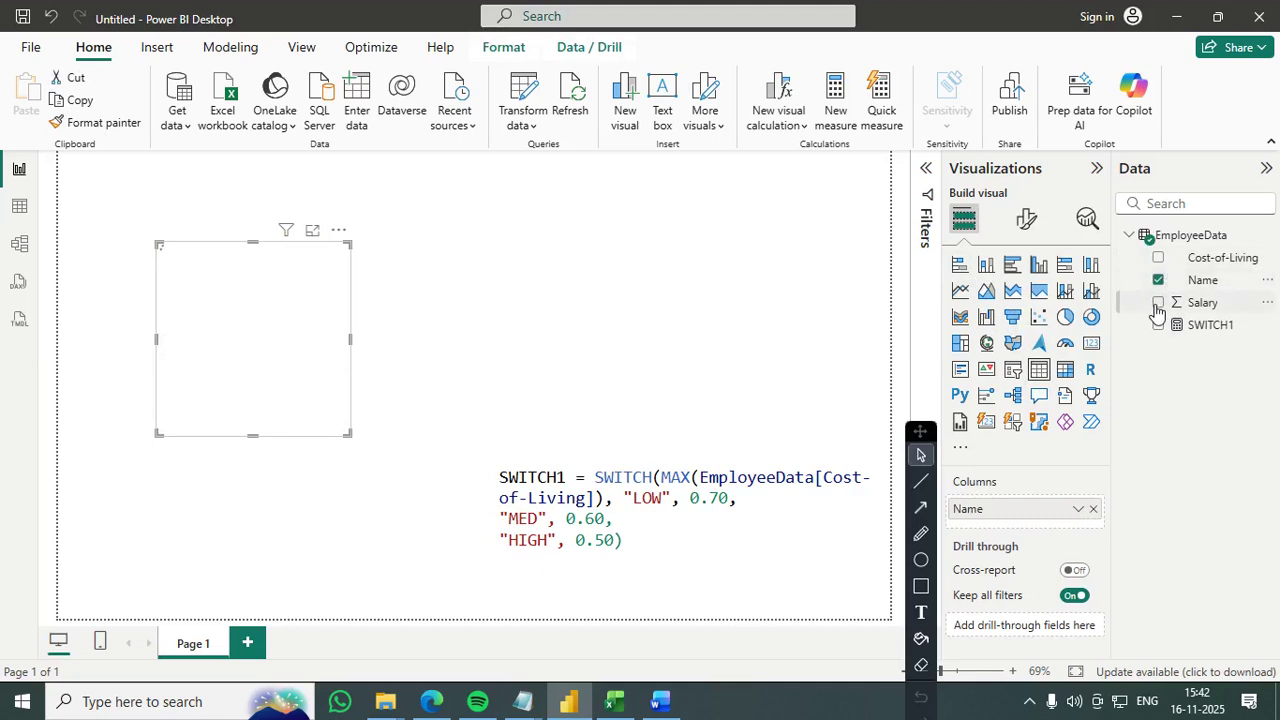
{"action": "left_click", "coordinate": [1158, 303]}
{"action": "left_click", "coordinate": [1158, 258]}
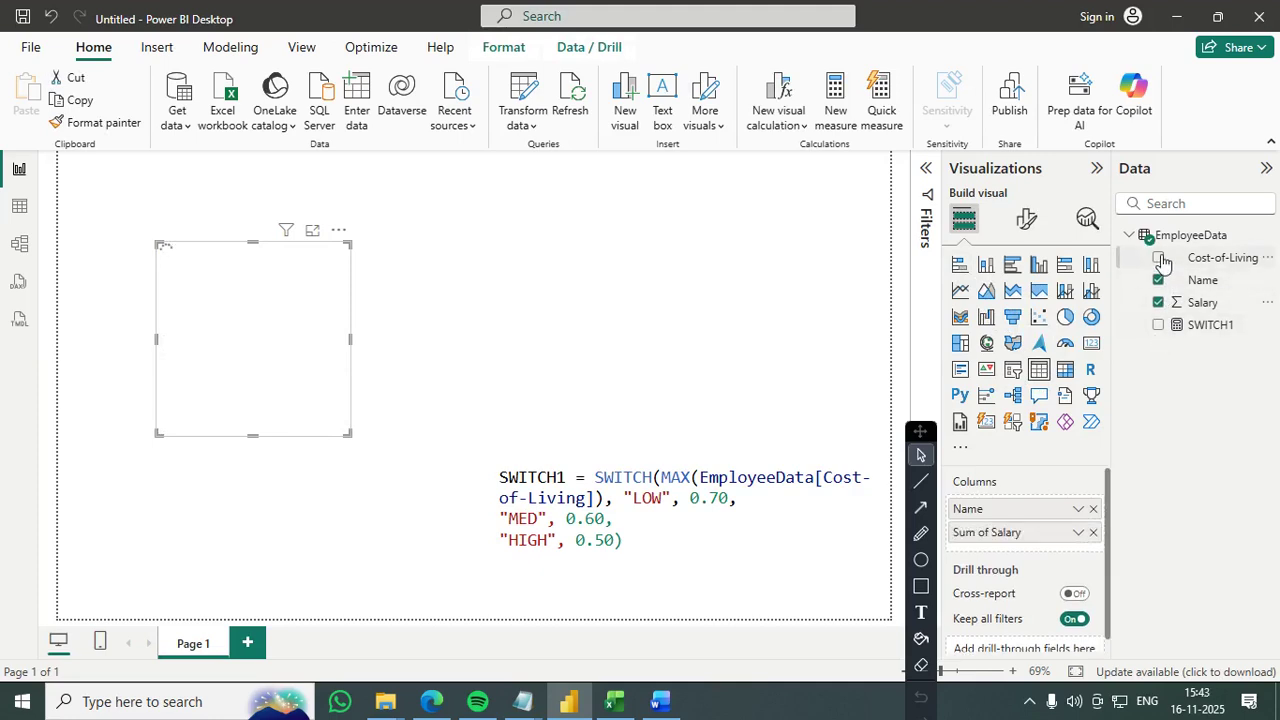
{"action": "left_click", "coordinate": [1158, 327]}
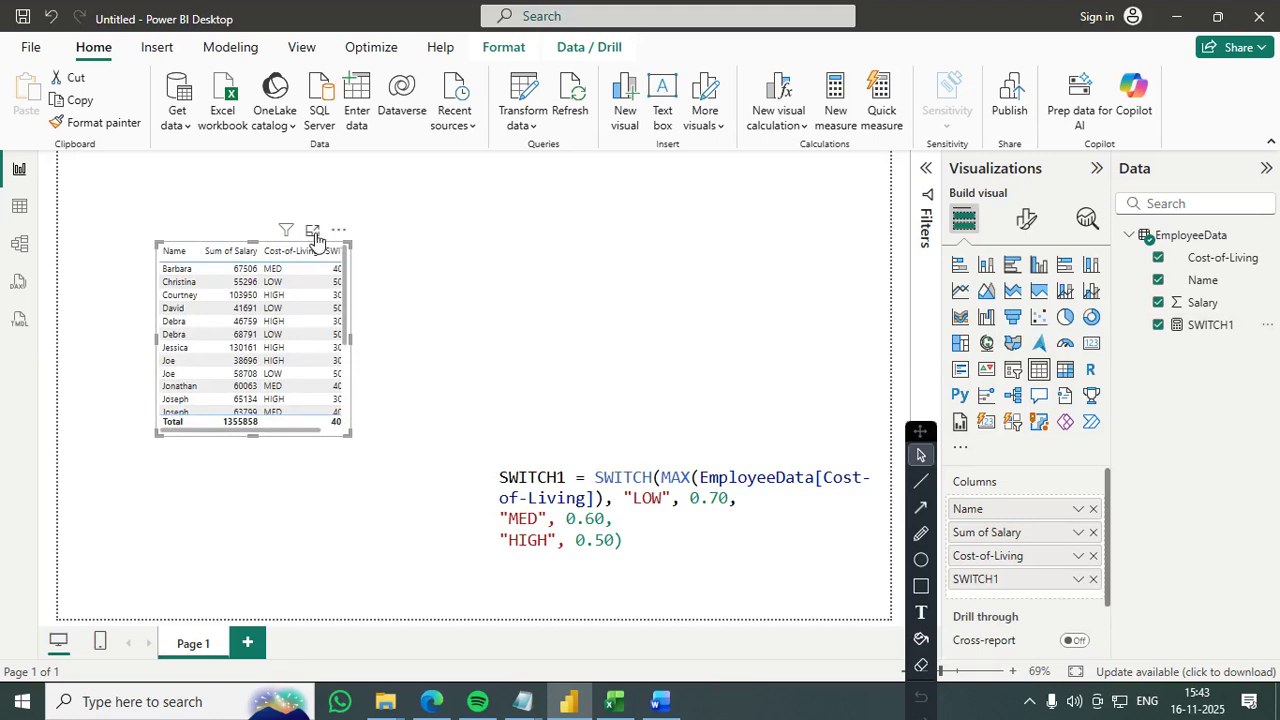
Step: Enlarge the table visual from the page's upper-left corner downward and outward so that all employee rows fit
{"action": "left_click_drag", "start_coordinate": [156, 244], "coordinate": [64, 132]}
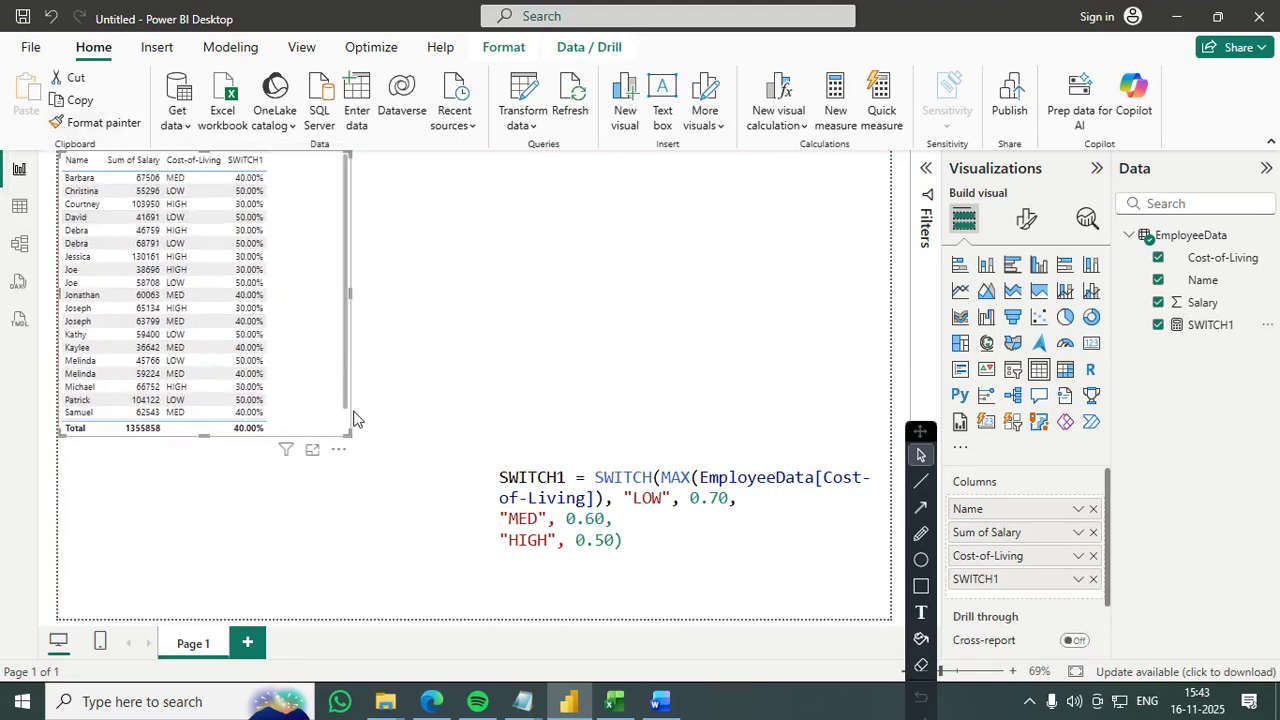
{"action": "left_click_drag", "start_coordinate": [349, 432], "coordinate": [416, 566]}
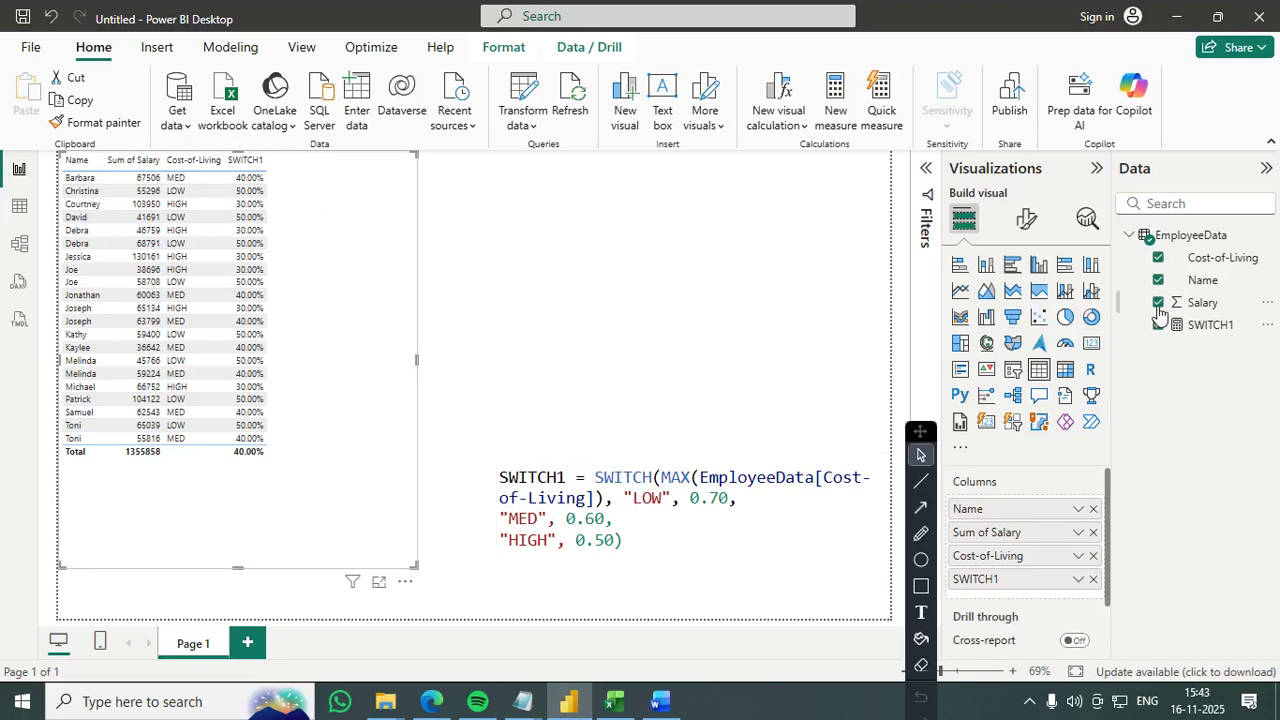
Step: Review the formula of the SWITCH1 measure and display the table visual in focus mode
{"action": "left_click", "coordinate": [1210, 324]}
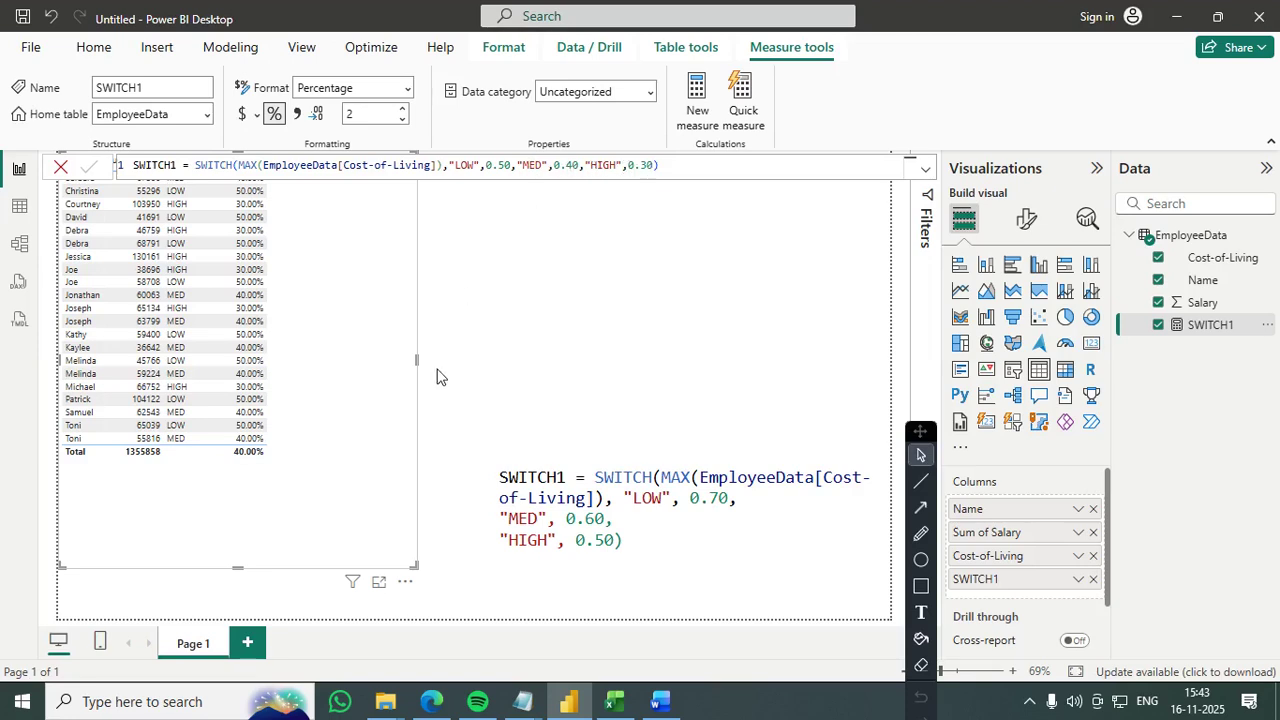
{"action": "left_click", "coordinate": [337, 406]}
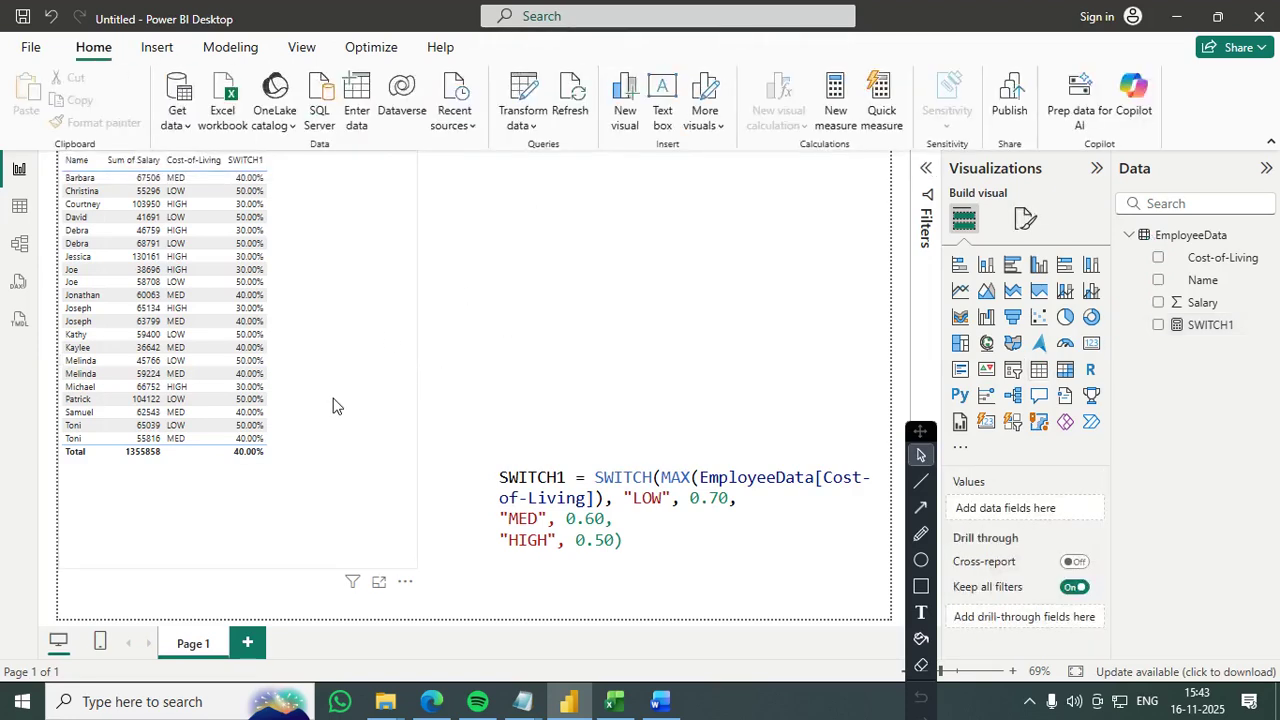
{"action": "left_click", "coordinate": [379, 583]}
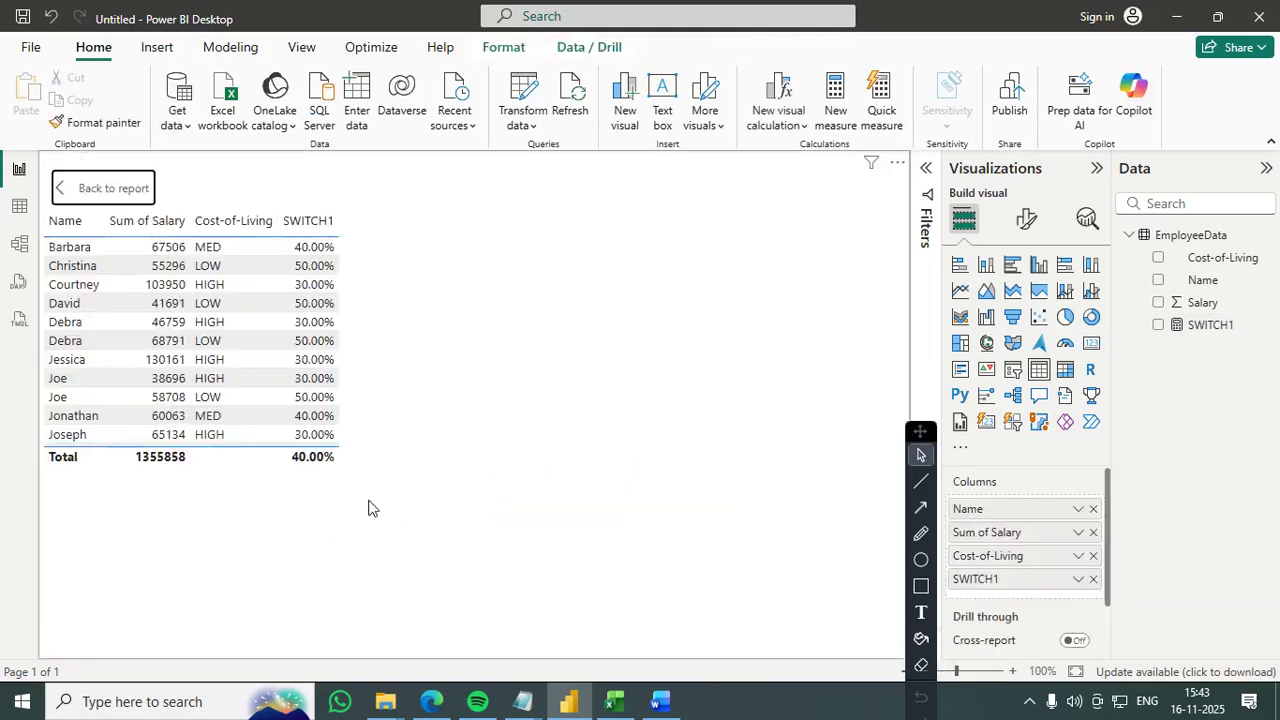